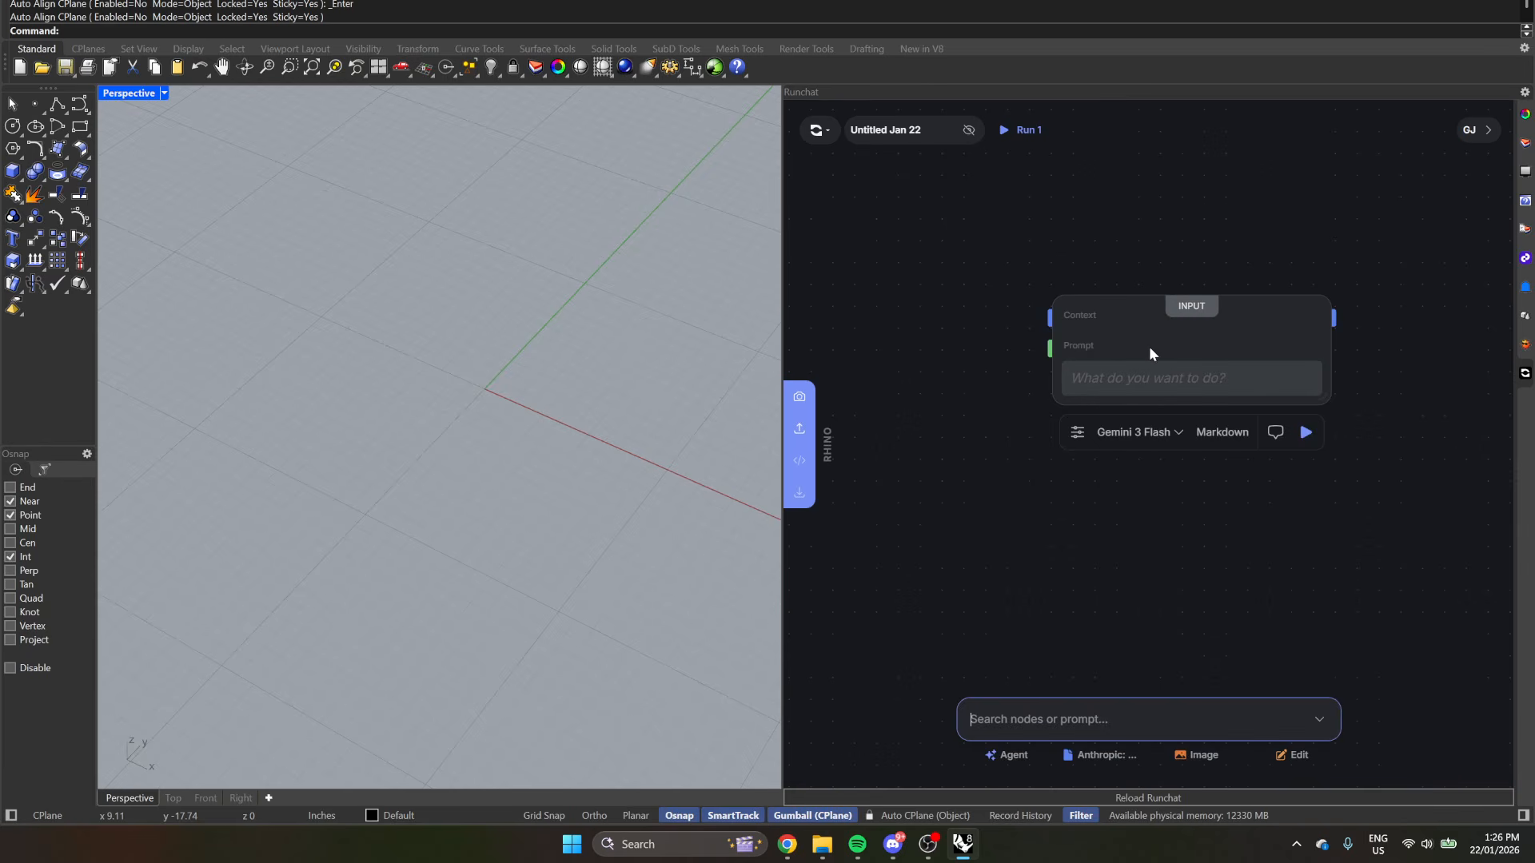
- Set the prompt node's model to Anthropic: Claude Opus 4.5
left_click_drag(1149, 354, 1107, 311)
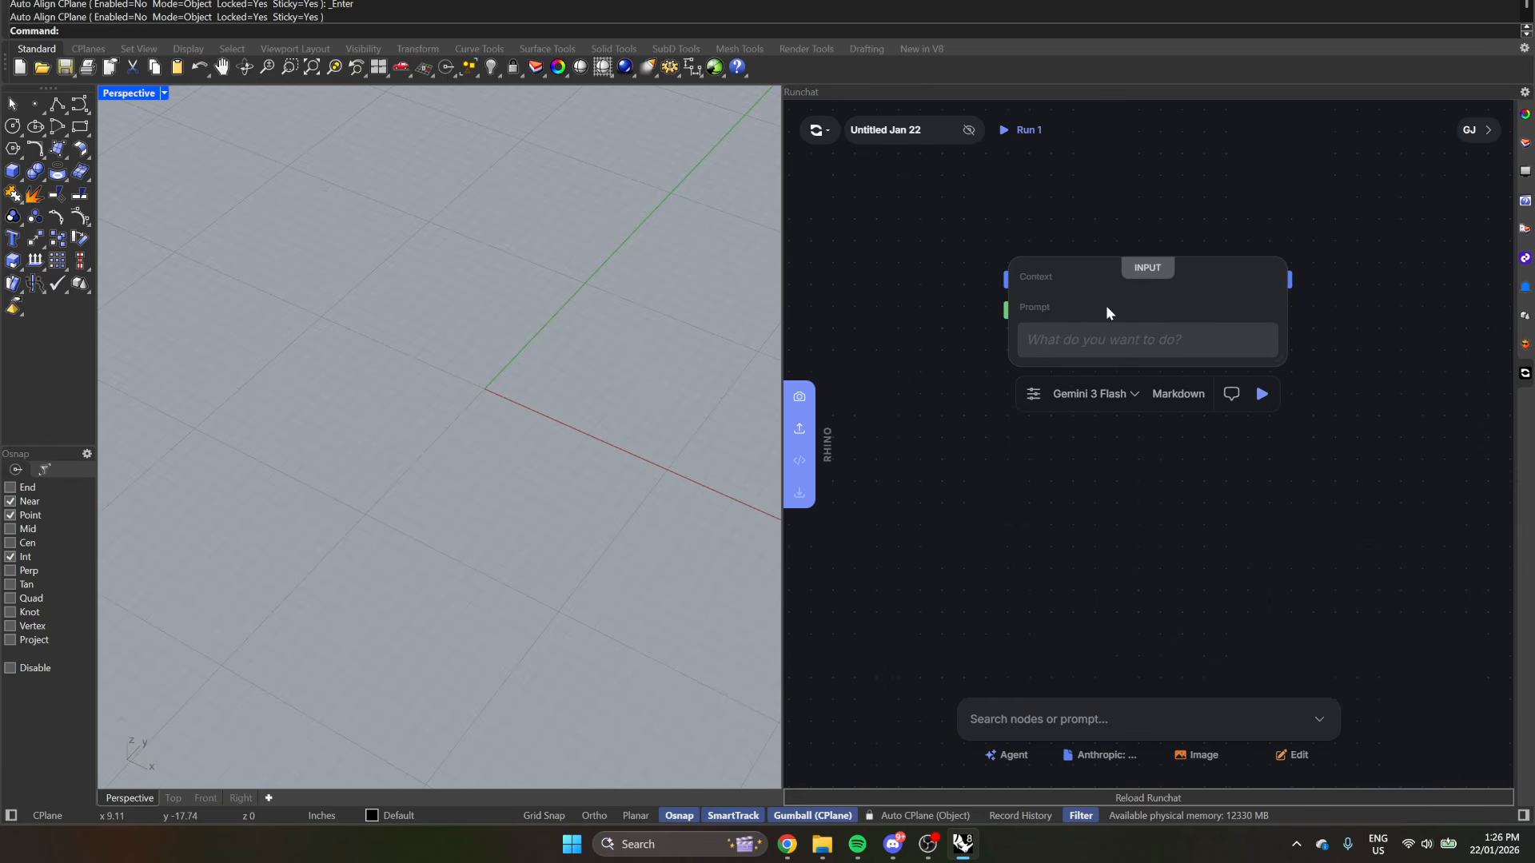
left_click(1113, 394)
left_click(1134, 562)
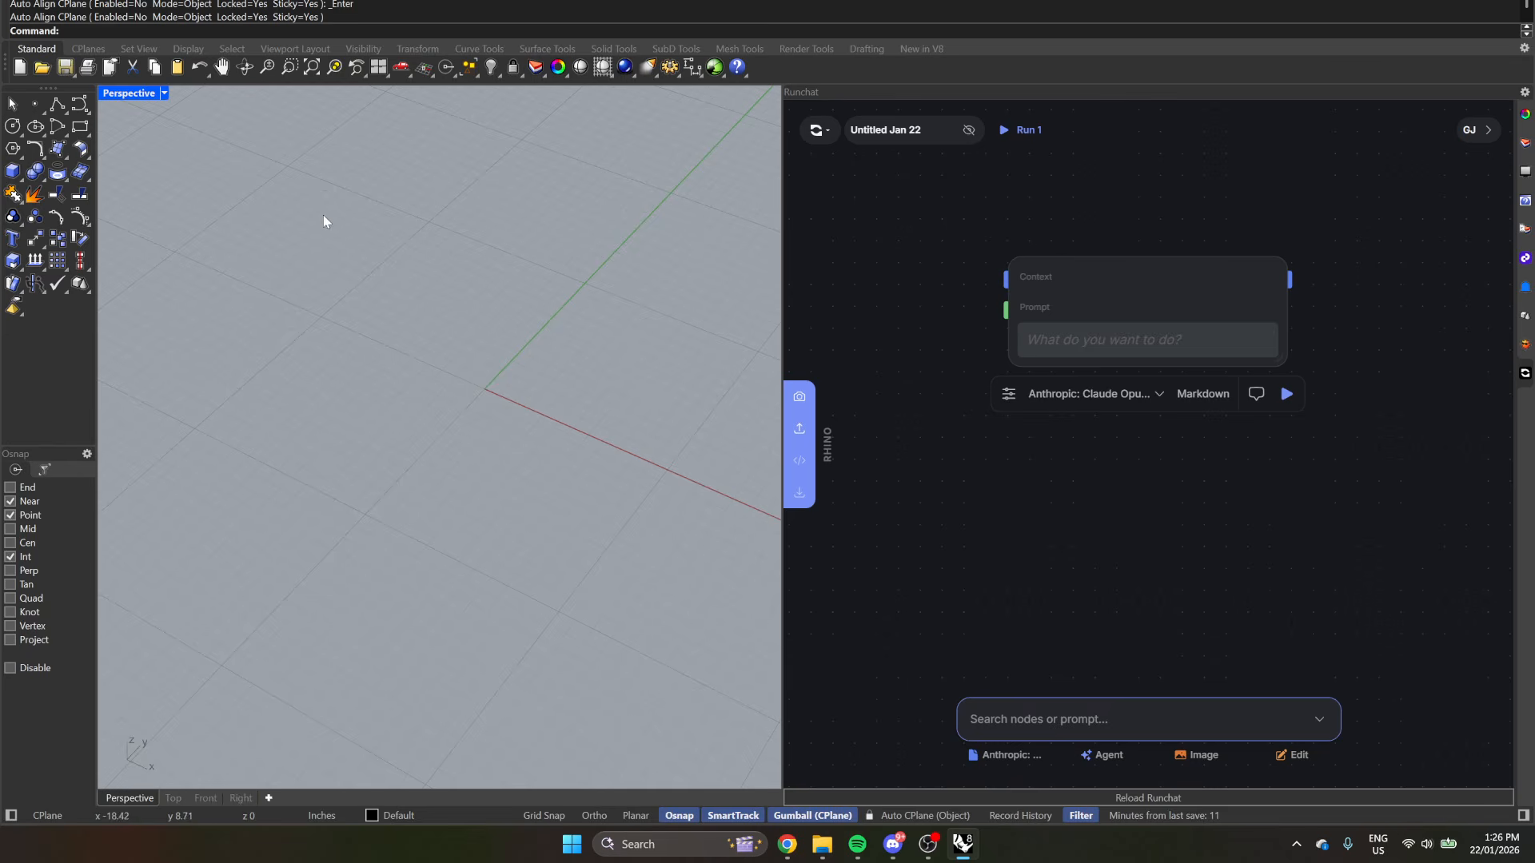
- Search the Package Manager for runchat, close it and enter the Runchat command without running it
left_click(112, 31)
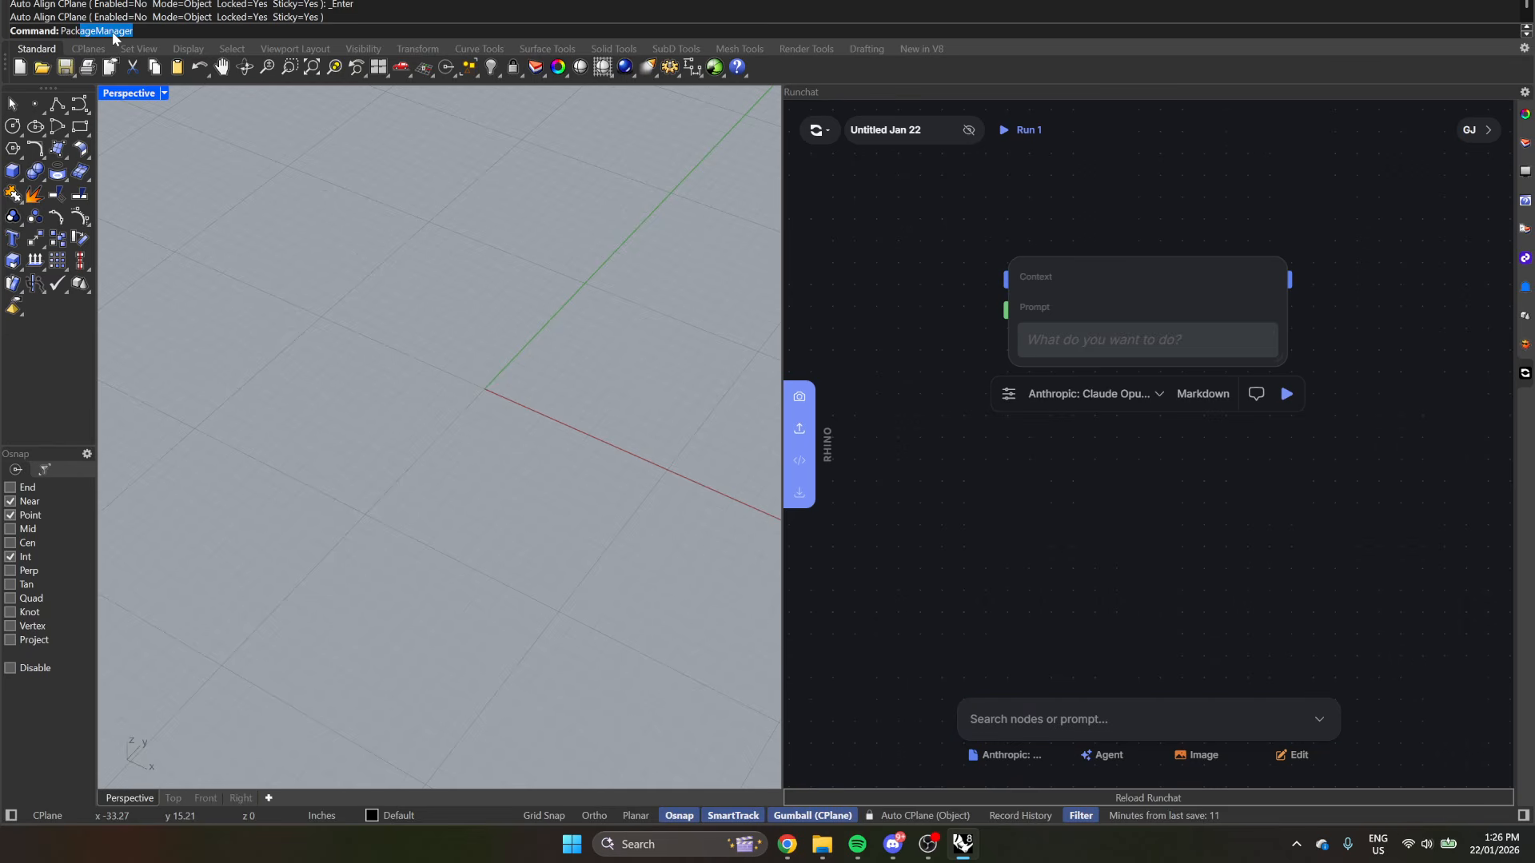
key("Return")
type("ruych")
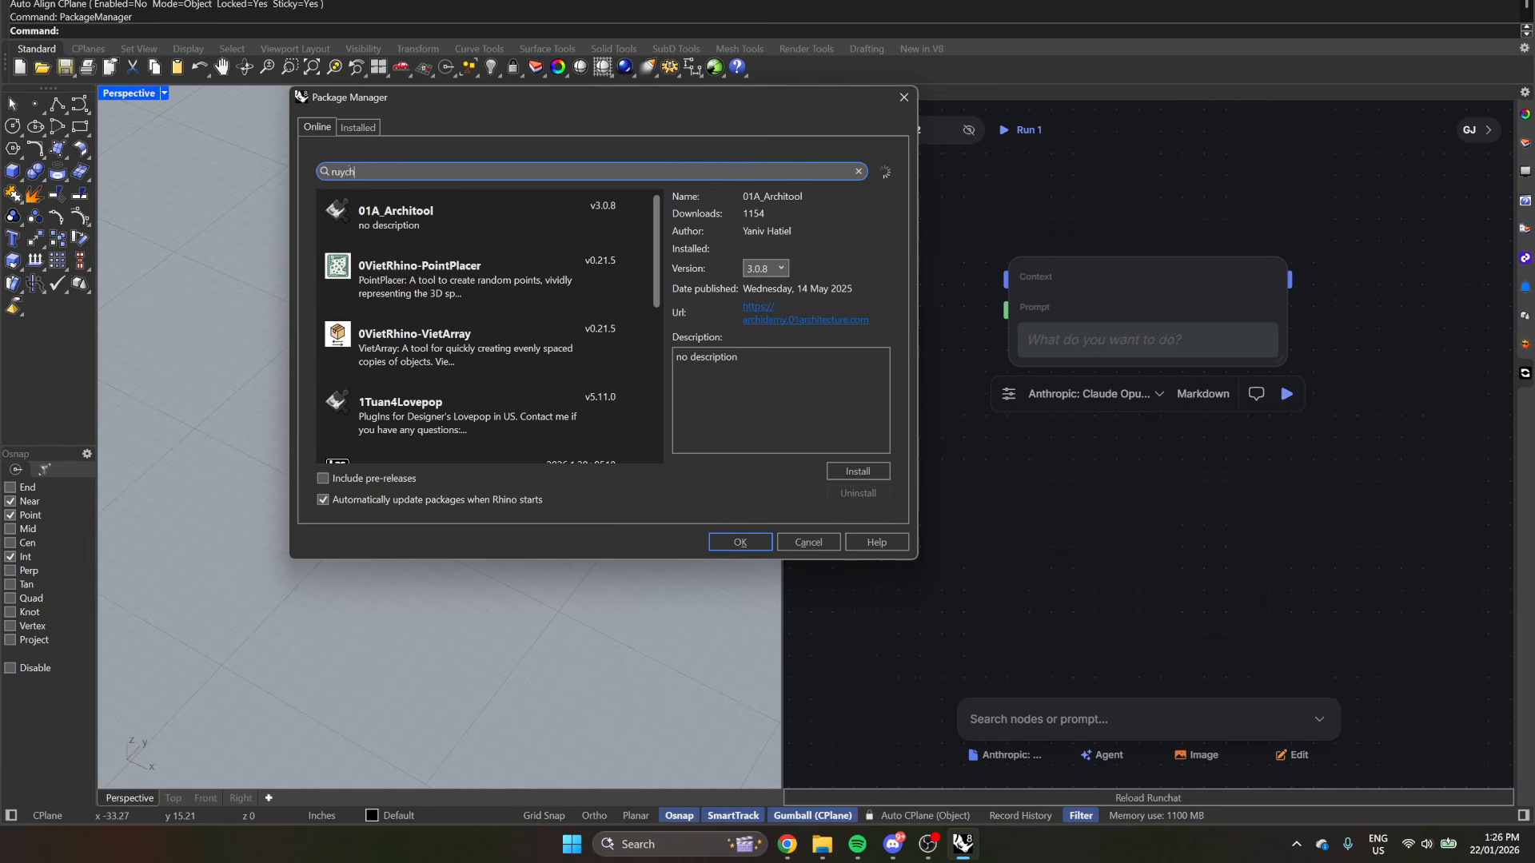
type("chat")
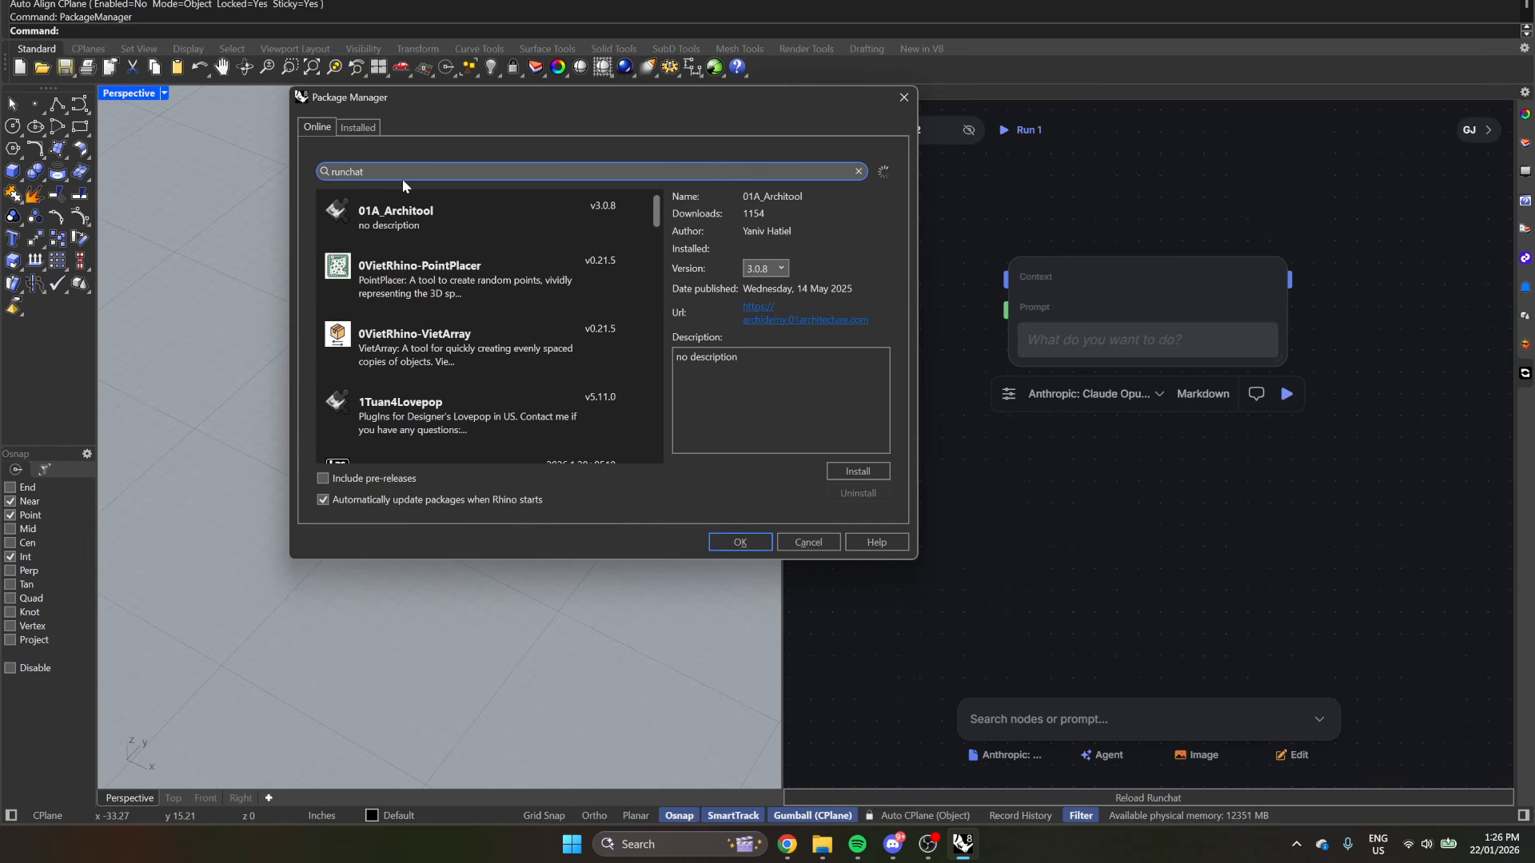
left_click(904, 98)
type("Runchat")
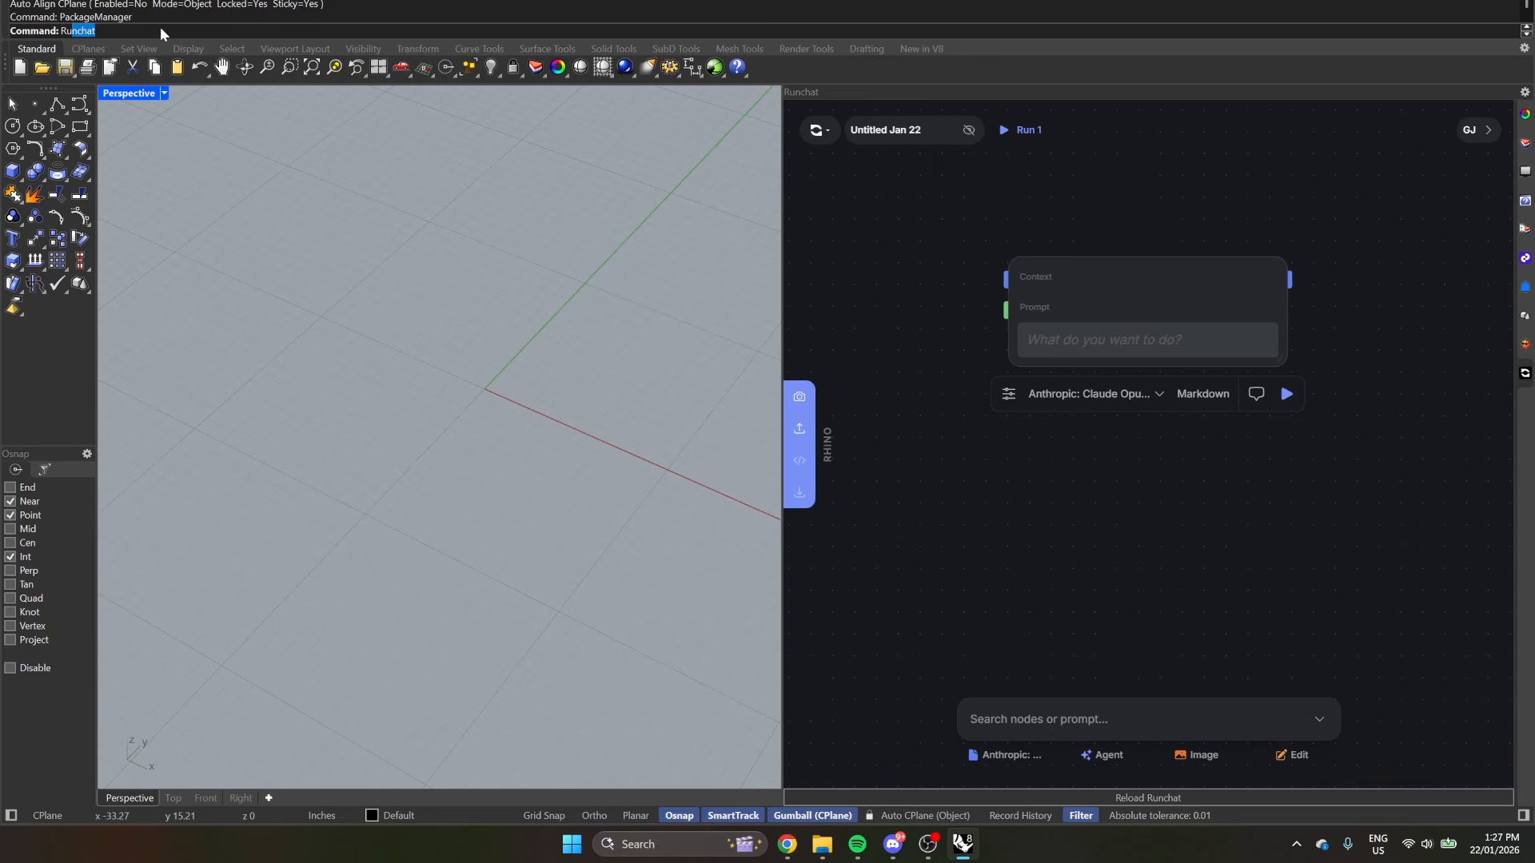
left_click(908, 222)
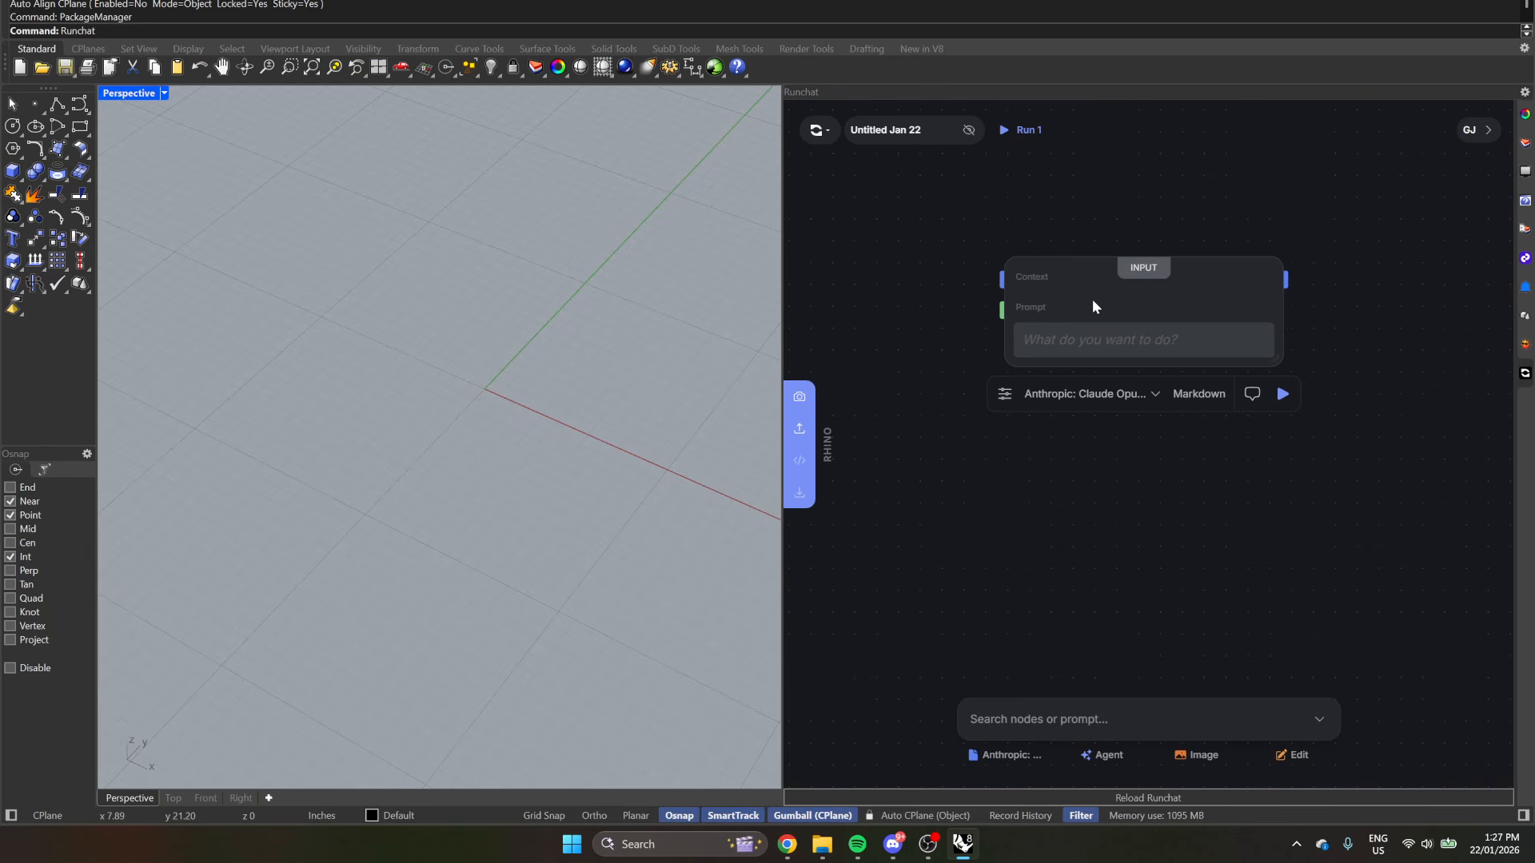
- Select Claude Opus 4.5 and run the prompt "write a rhino python script that generates a couple of spheres around the origin"
left_click(1063, 393)
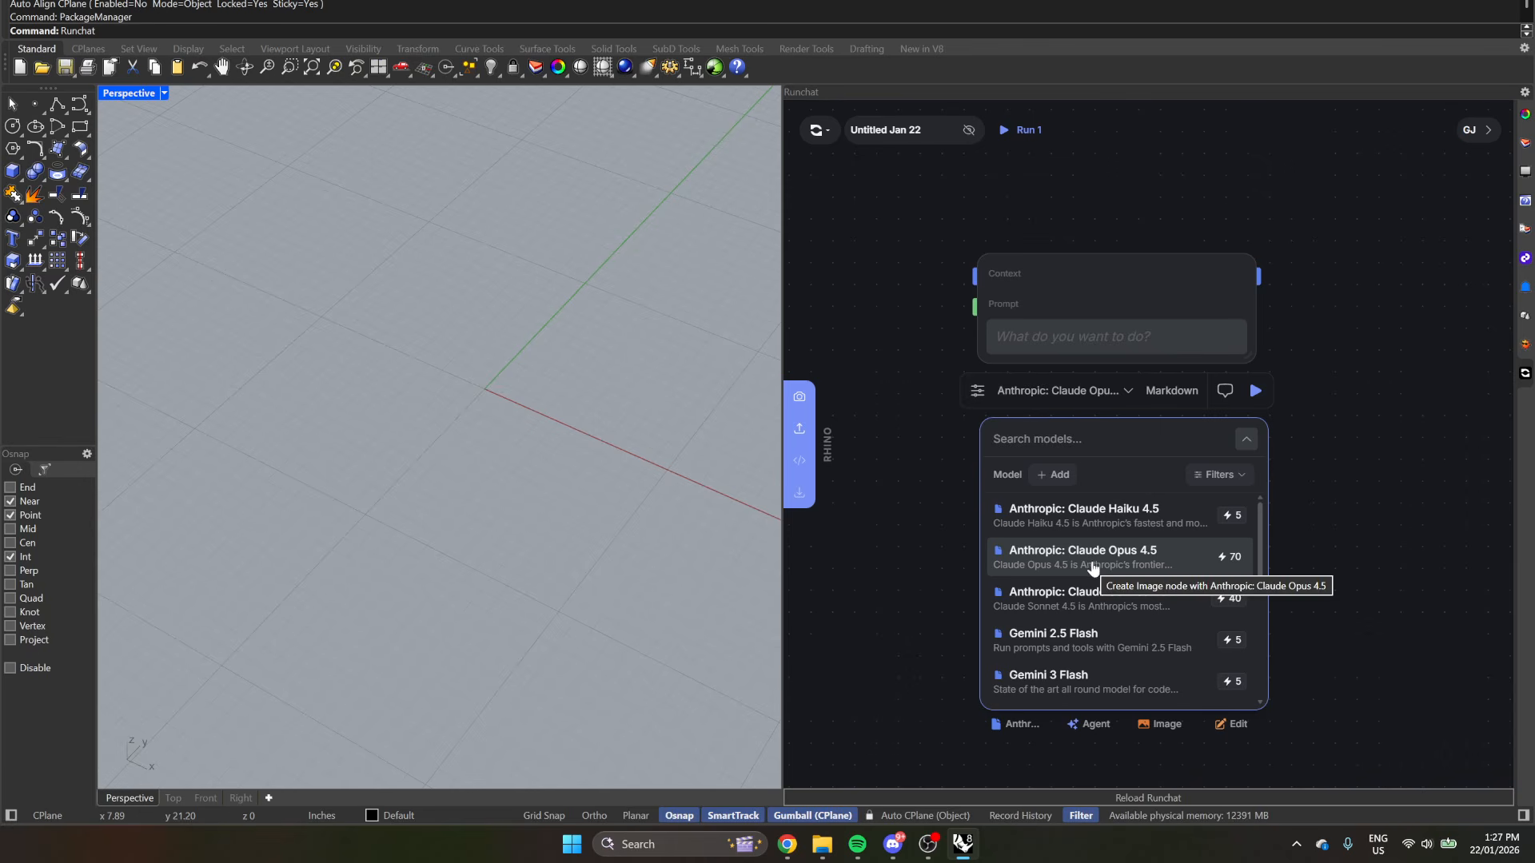
left_click(1093, 559)
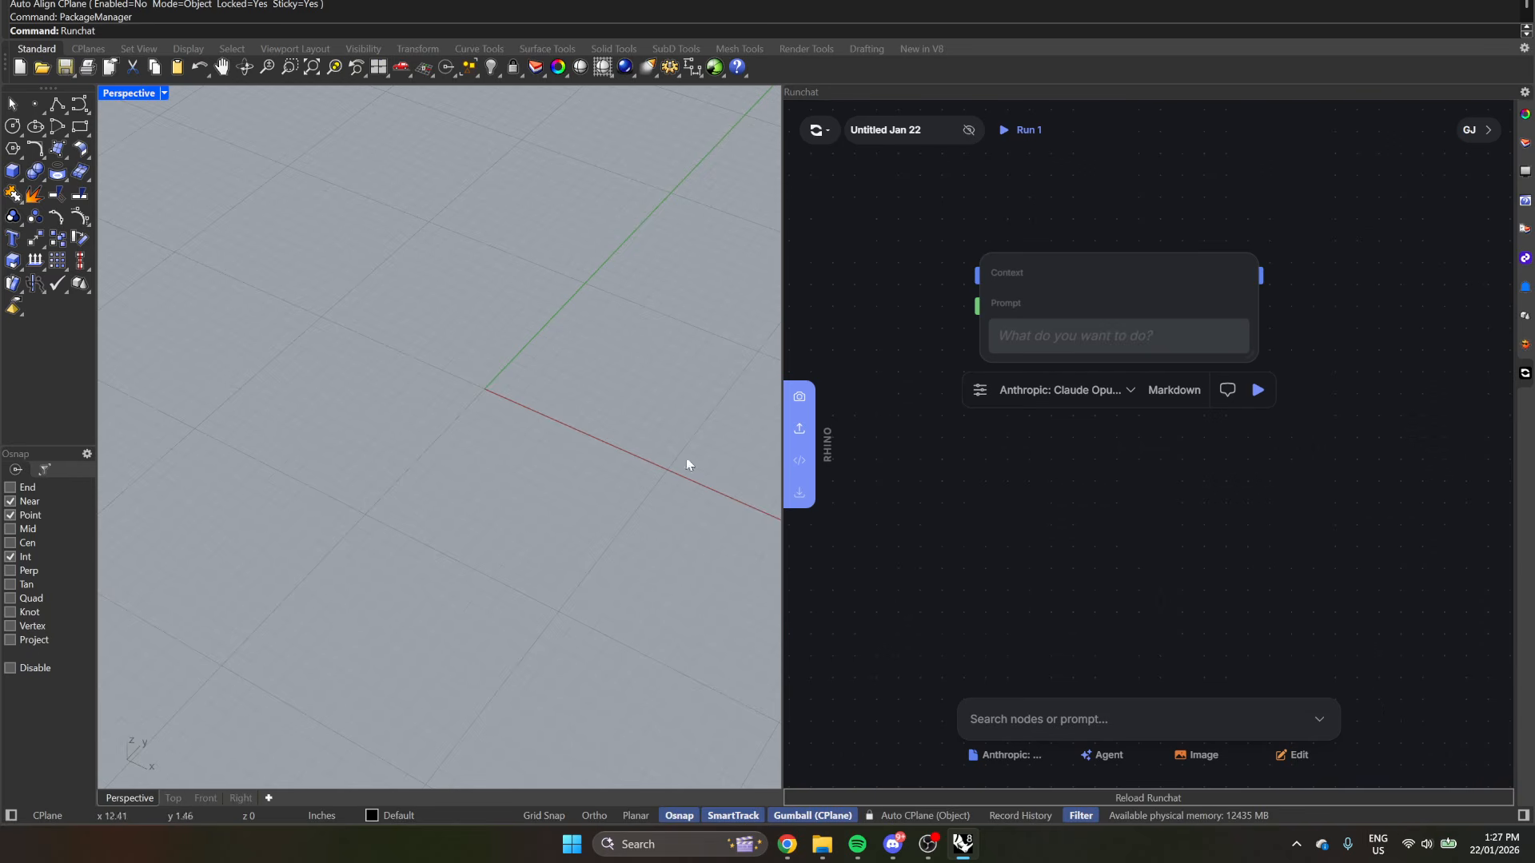
left_click(1081, 339)
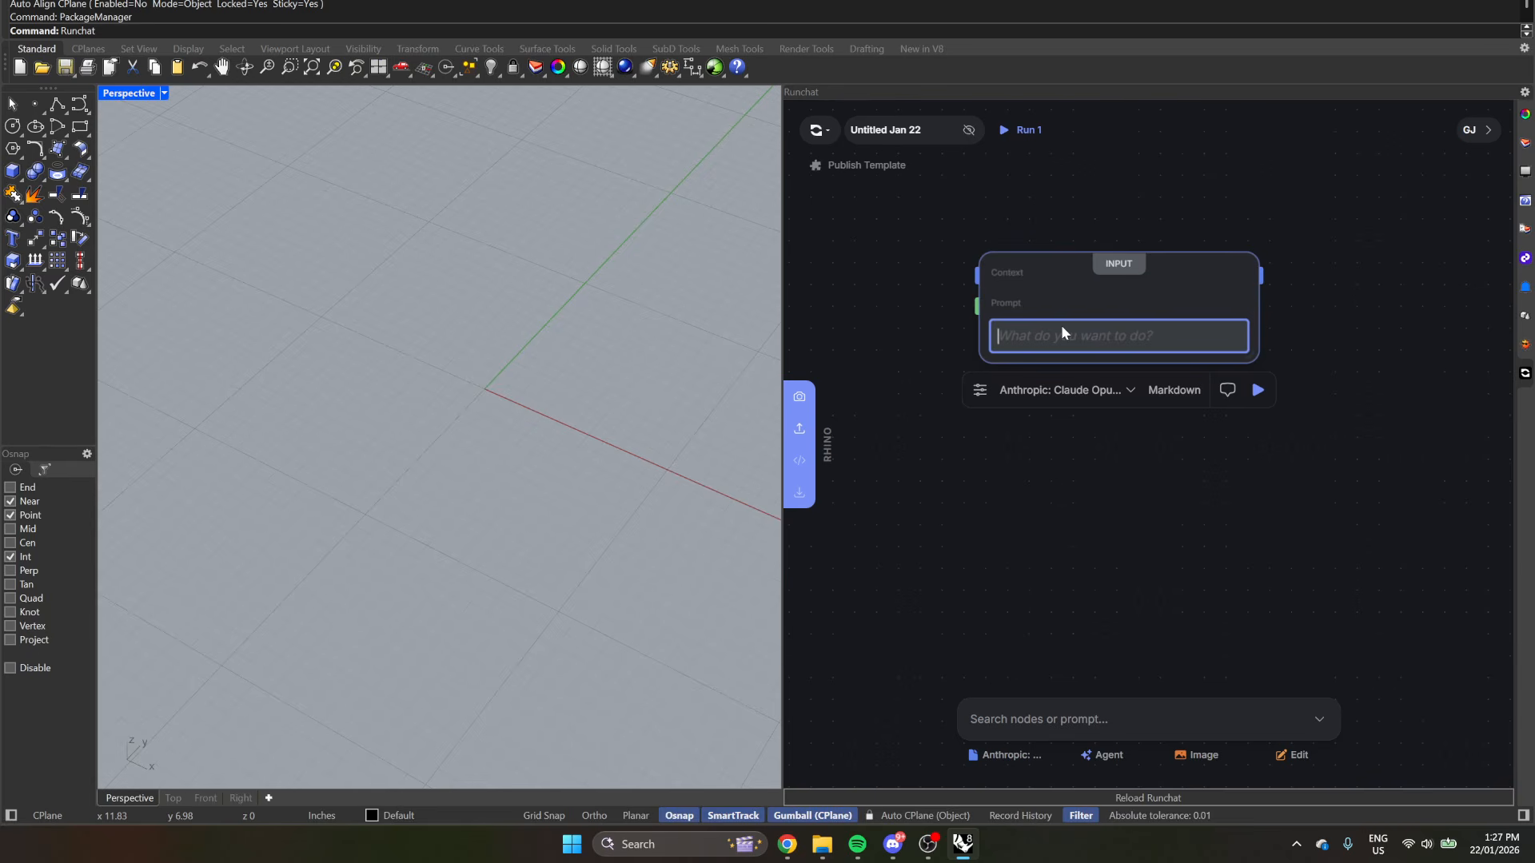
type("write a rhino python script that gen")
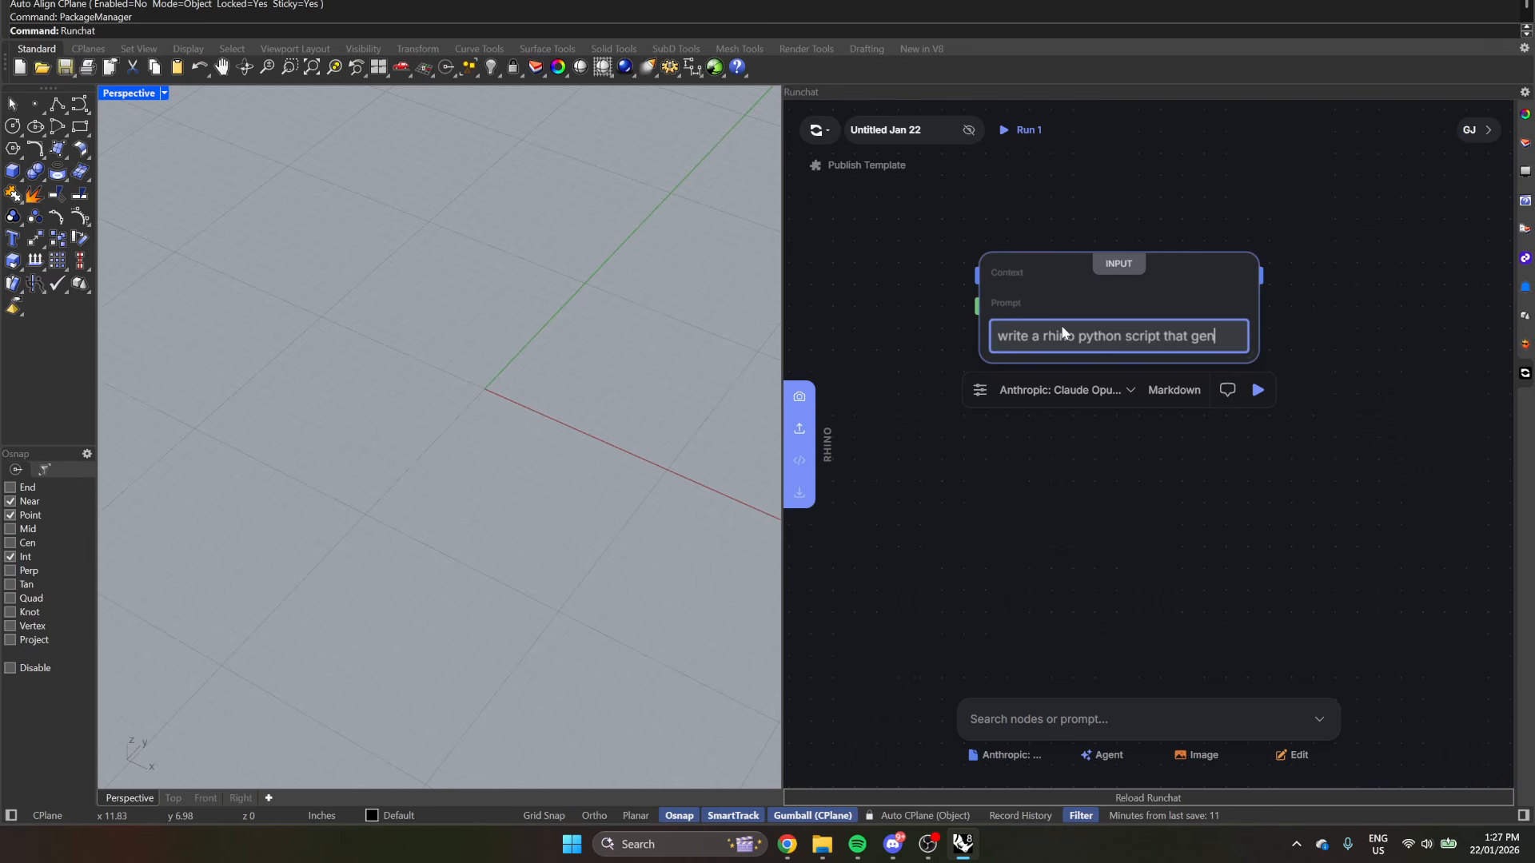
type("erates a couple of sc")
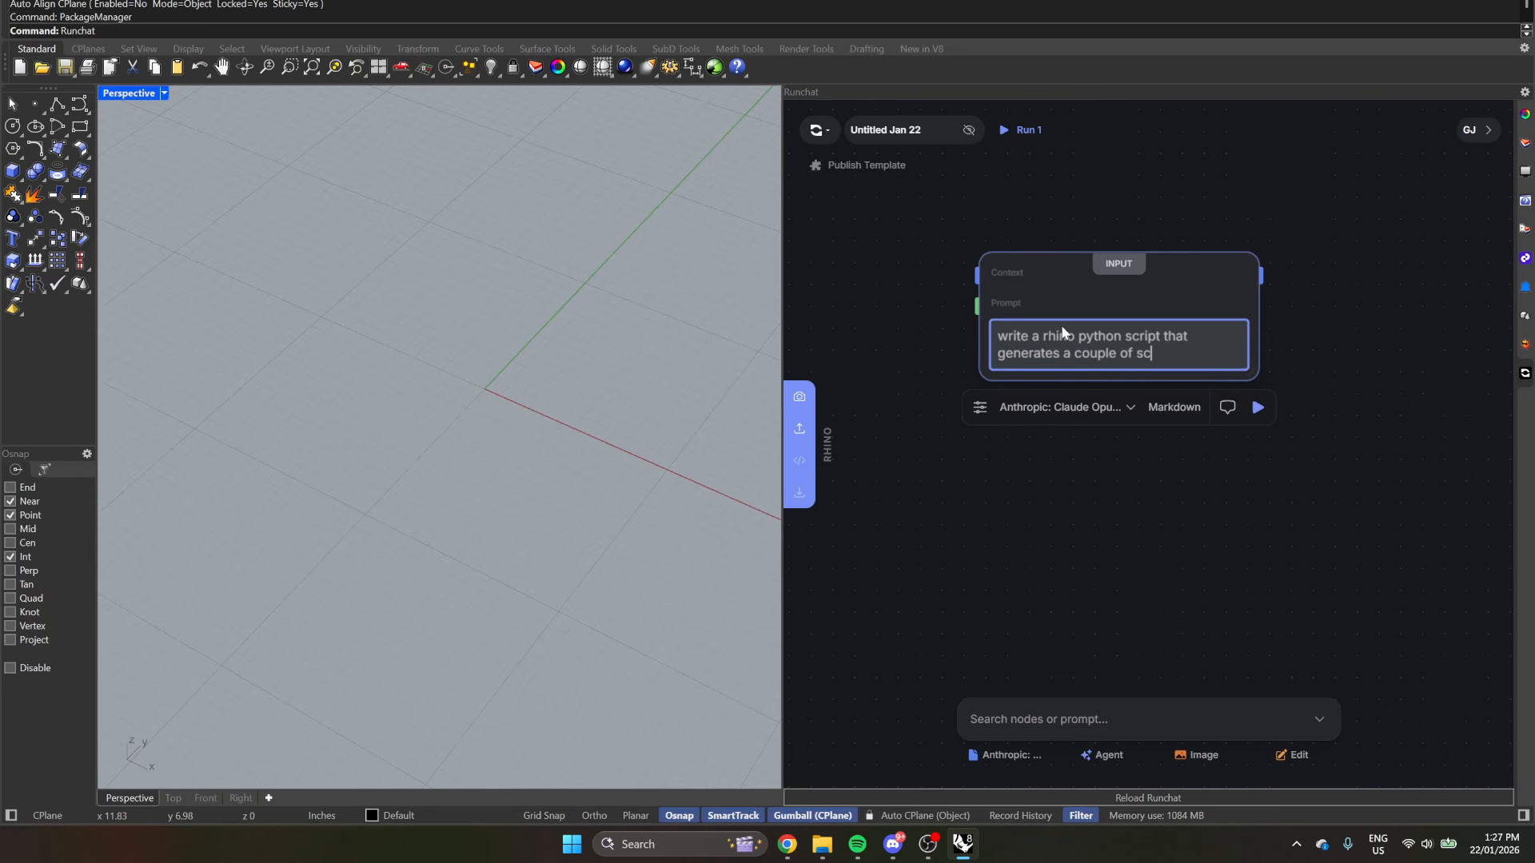
key("BackSpace")
type("pheres around the origin")
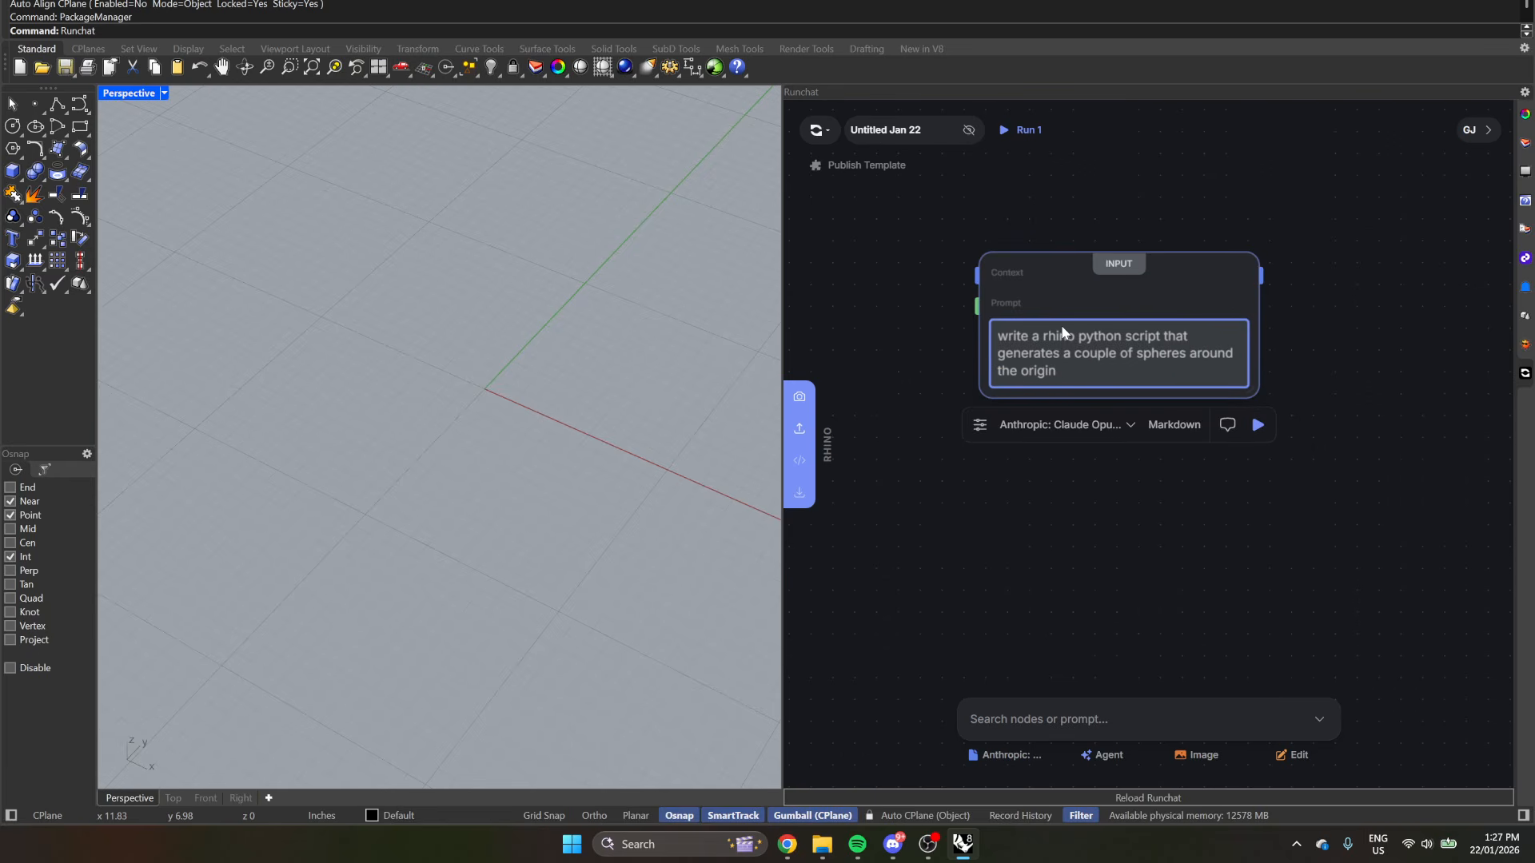
left_click(1258, 425)
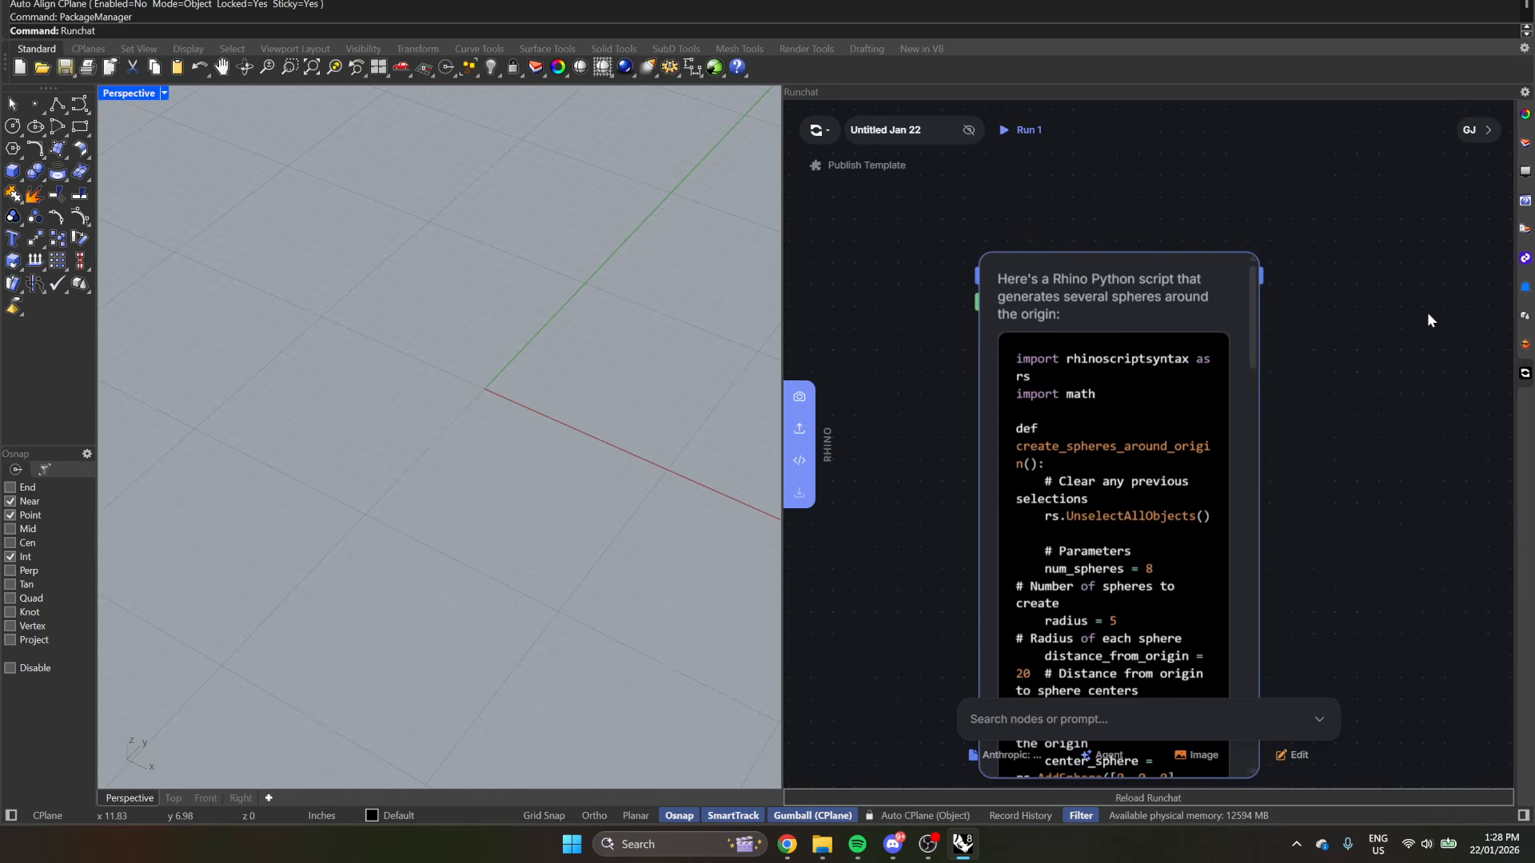
- Execute the generated Python script from the output node in Rhino to create the spheres
scroll(1425, 322, "down", 3)
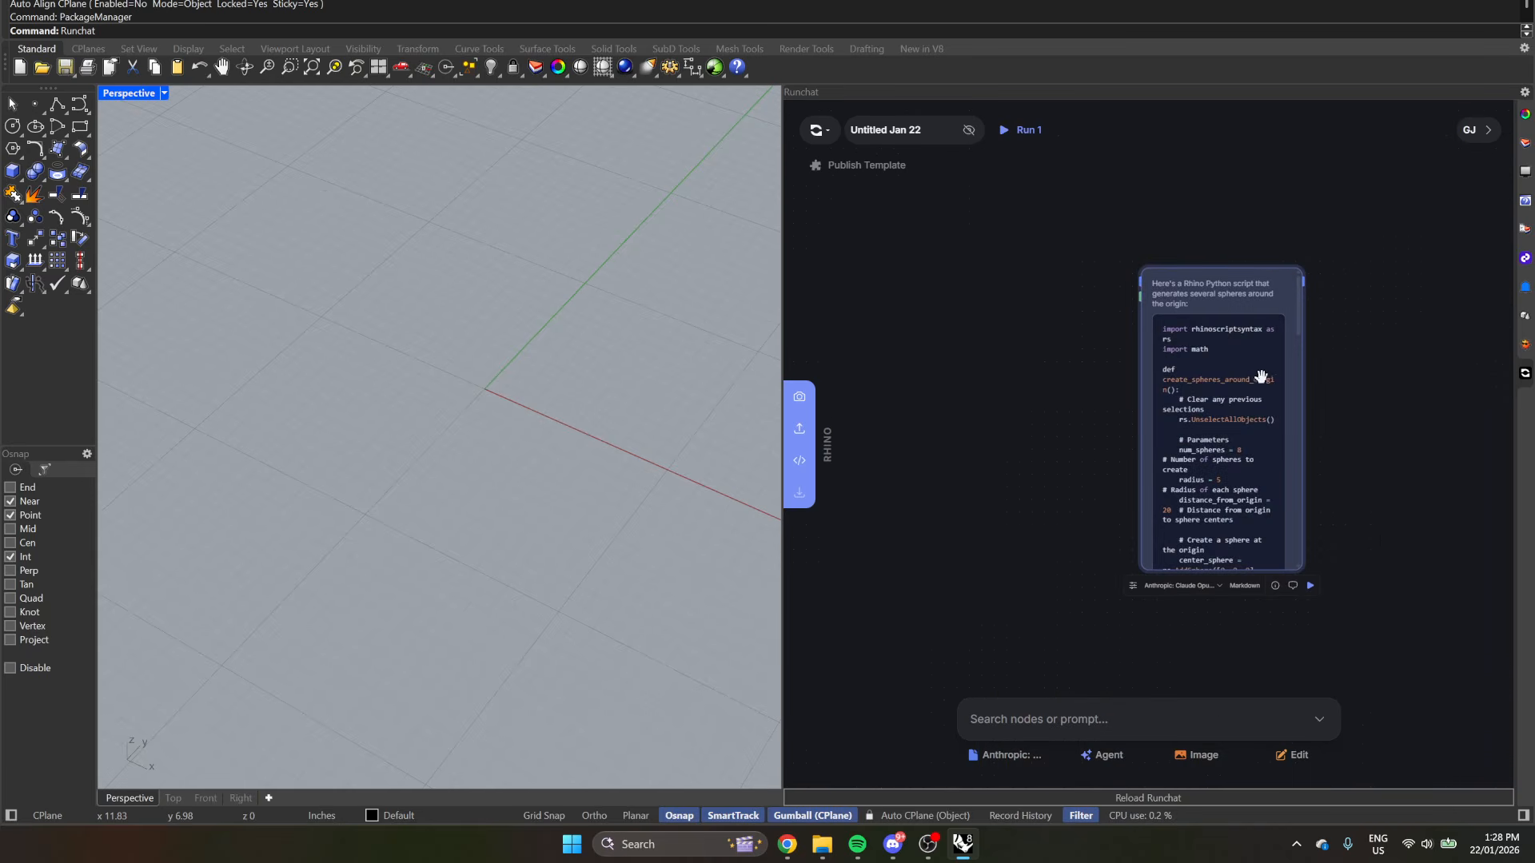
mouse_move(1278, 379)
left_mouse_down()
mouse_move(1249, 331)
mouse_move(1259, 382)
left_mouse_up()
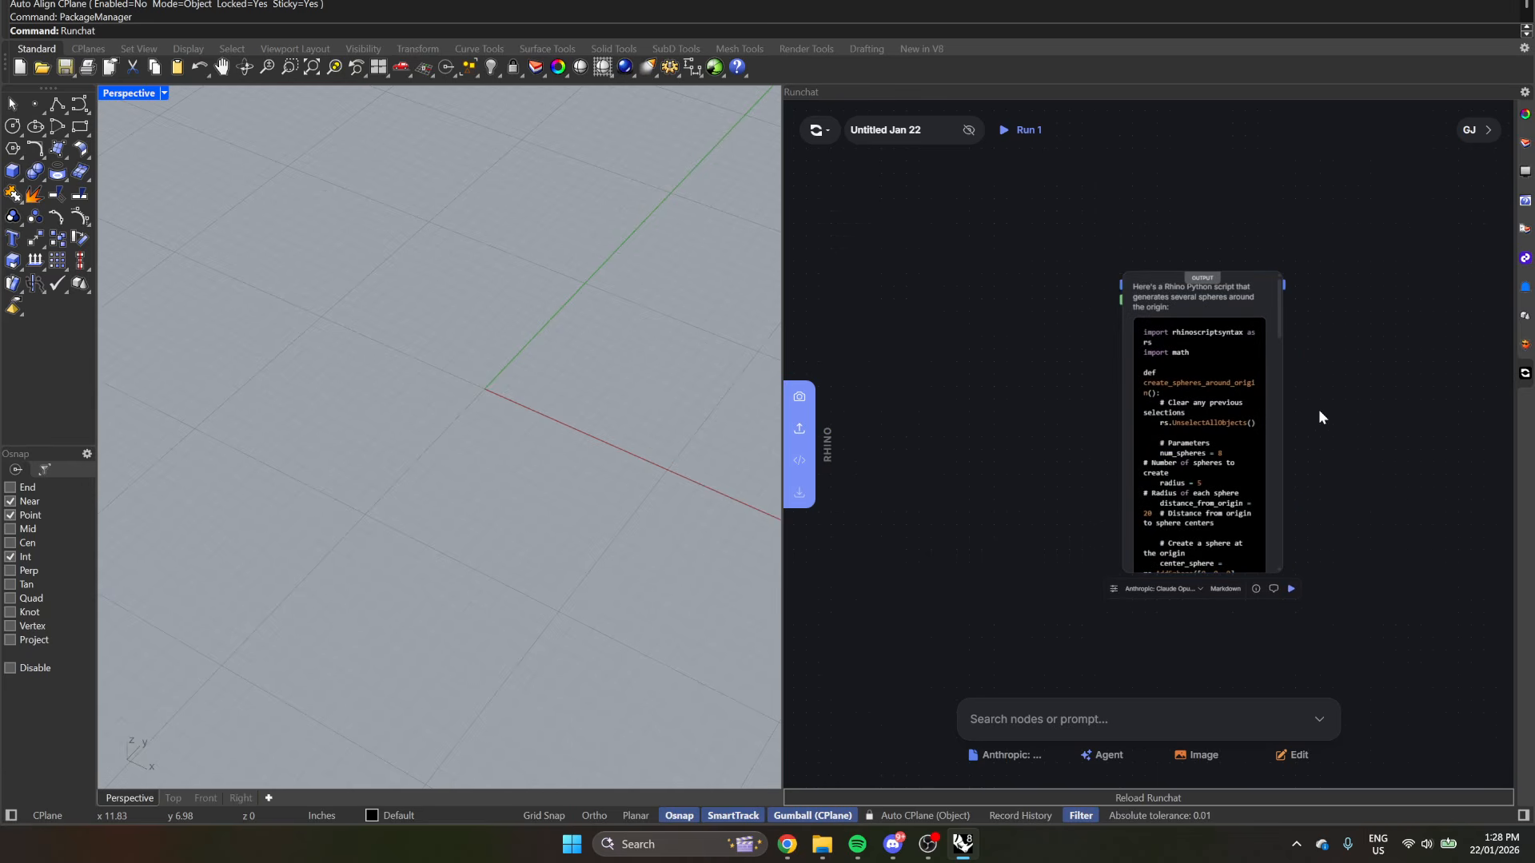
left_click(1211, 358)
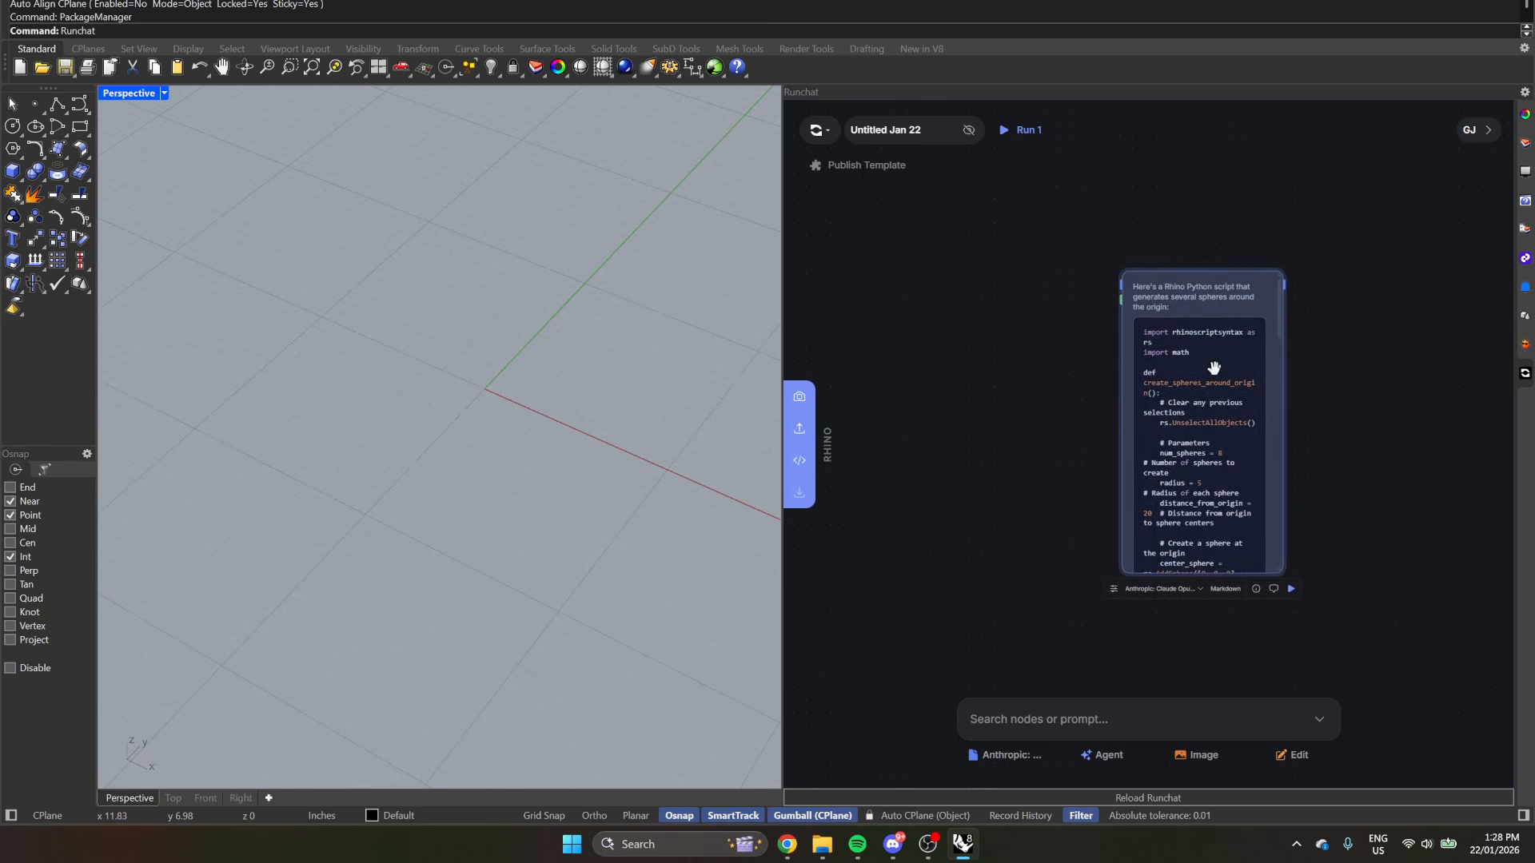
left_click(799, 463)
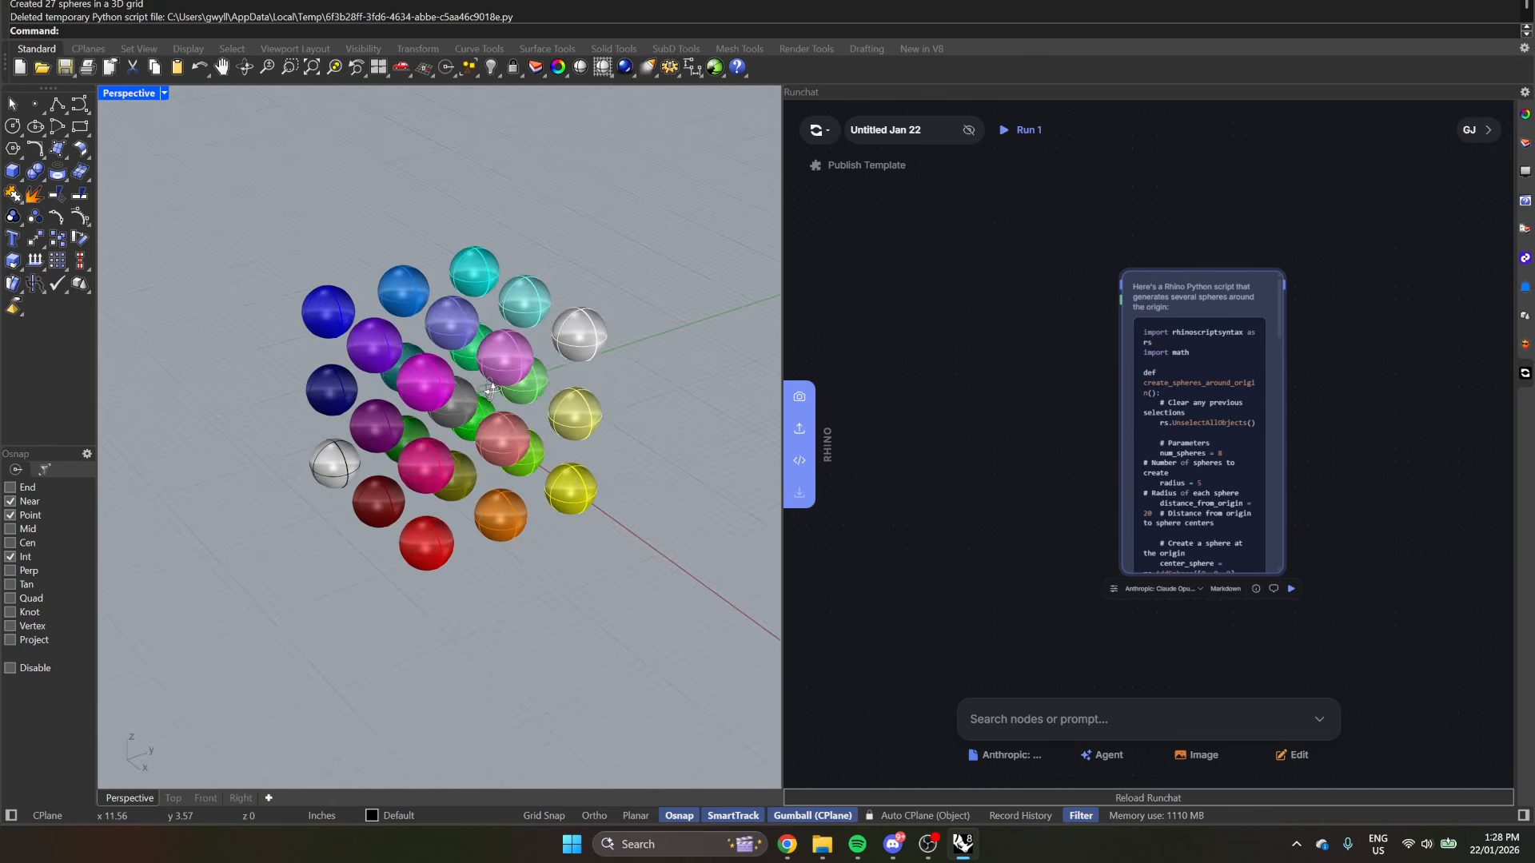
right_click_drag(491, 390, 554, 372)
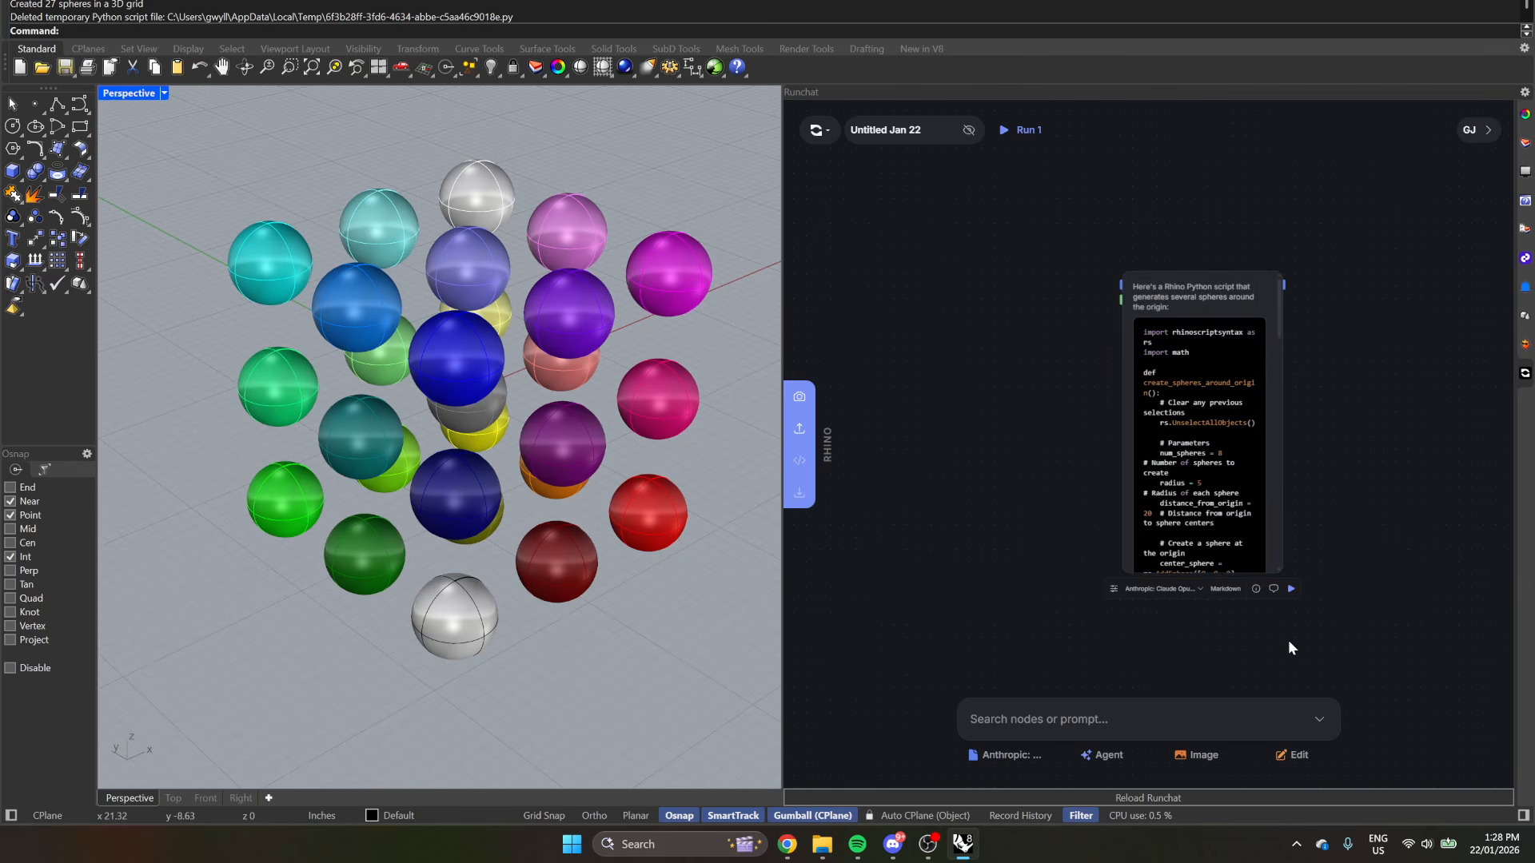
- Enable chat mode on the Claude Opus 4.5 prompt node
scroll(1283, 632, "up", 2)
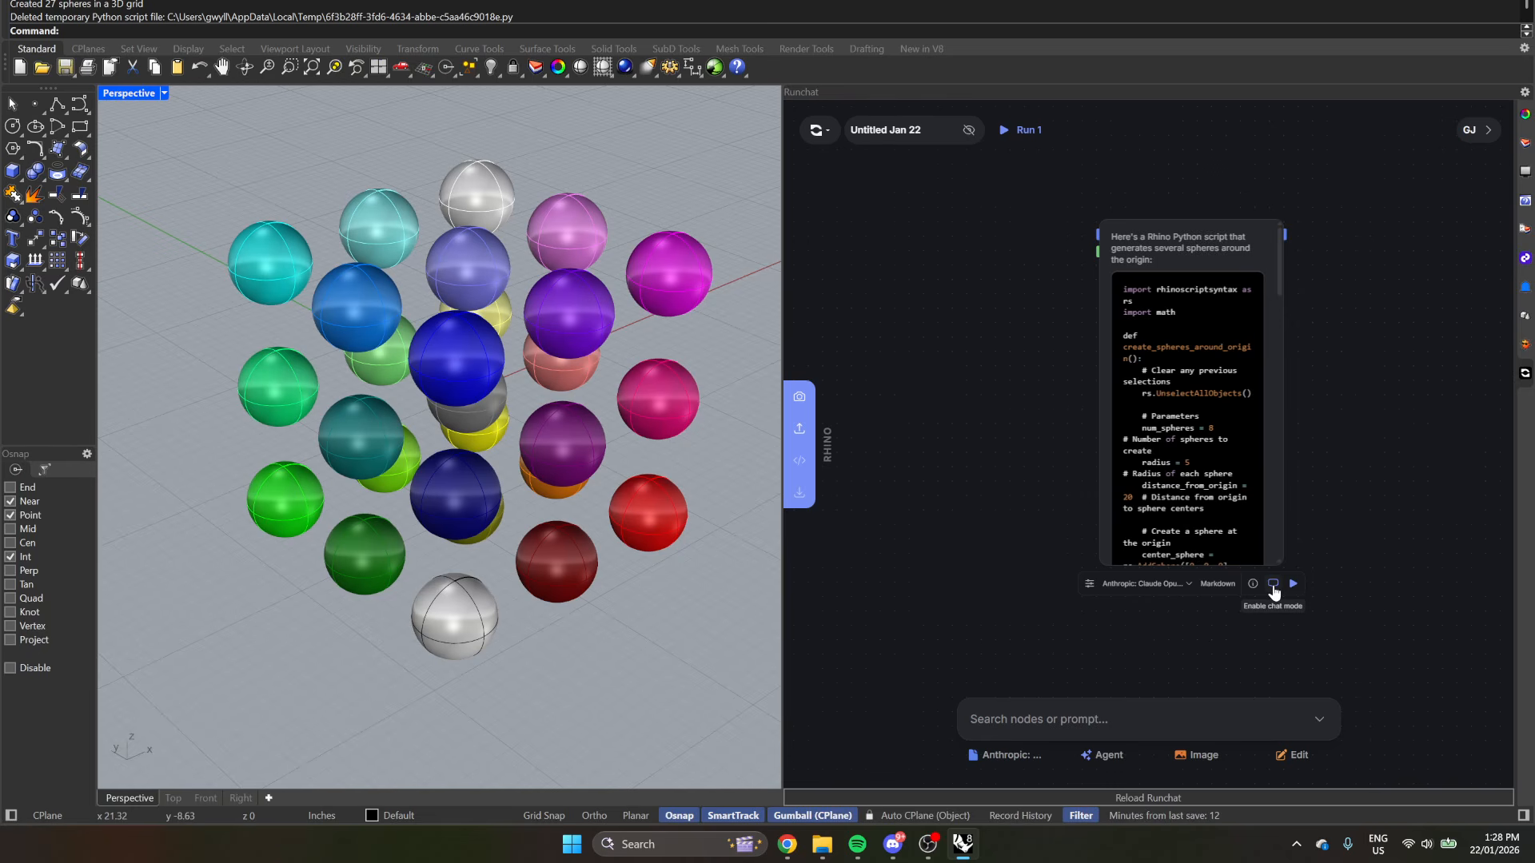
left_click(1273, 587)
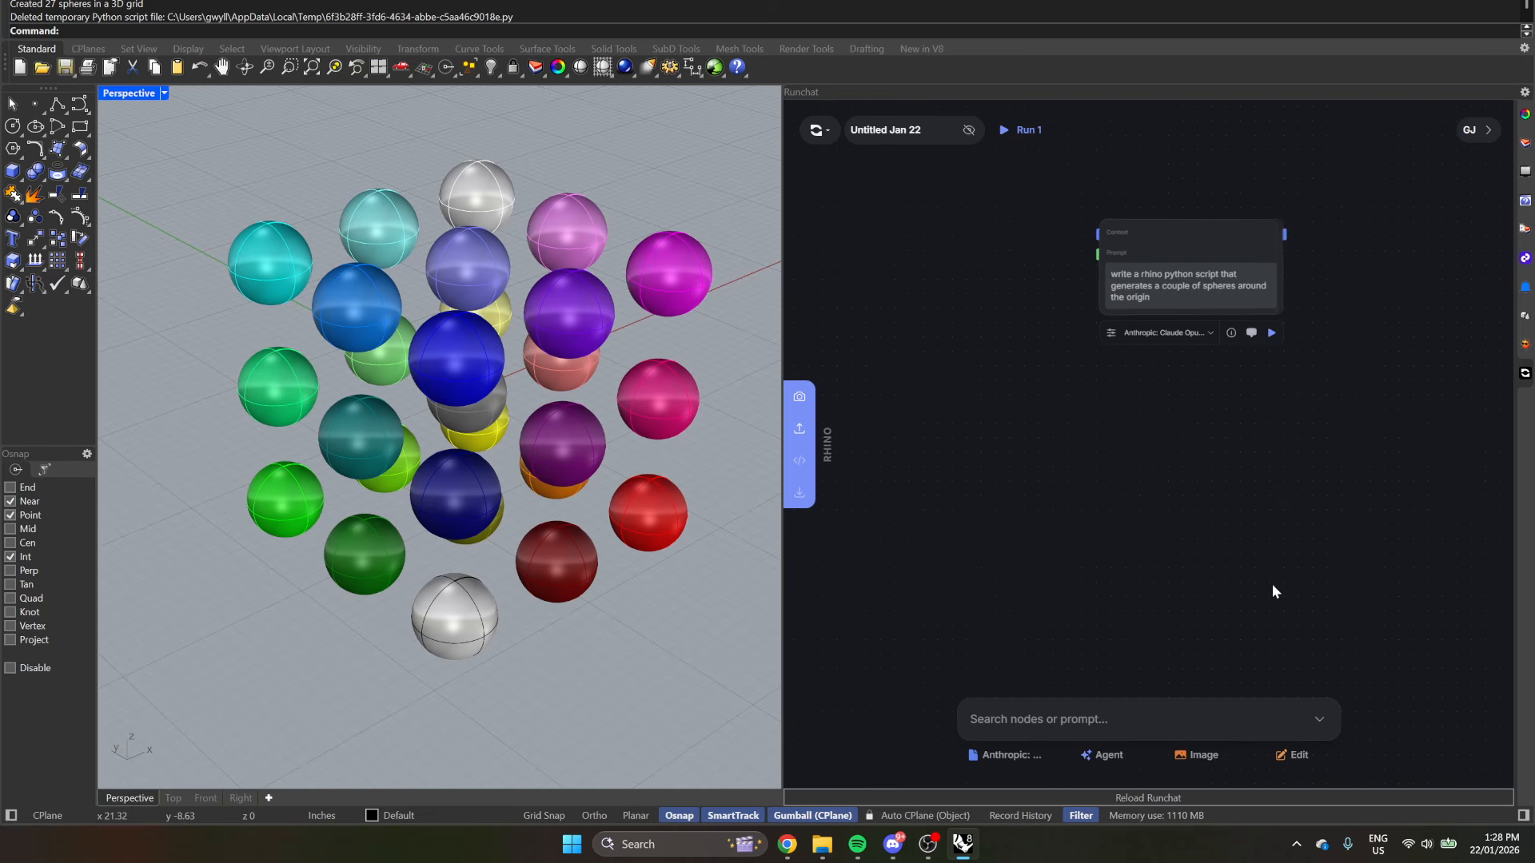
scroll(1223, 215, "up", 3)
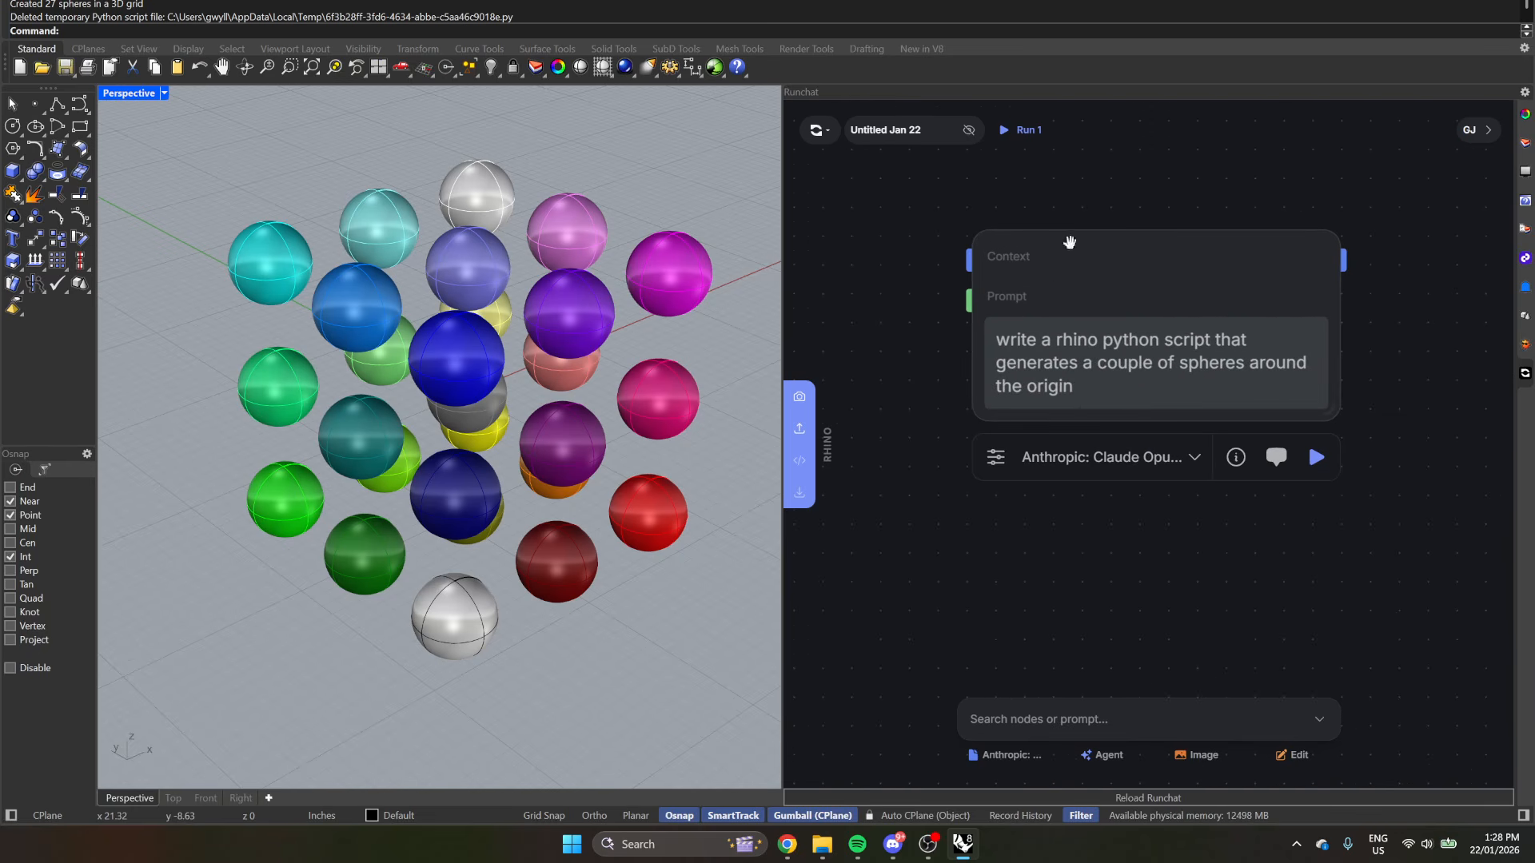
left_click(1276, 458)
- Replace the prompt with "Now write a python script that gets the center points of all geometry in the rhino model and draws lines between them"
triple_click(1014, 339)
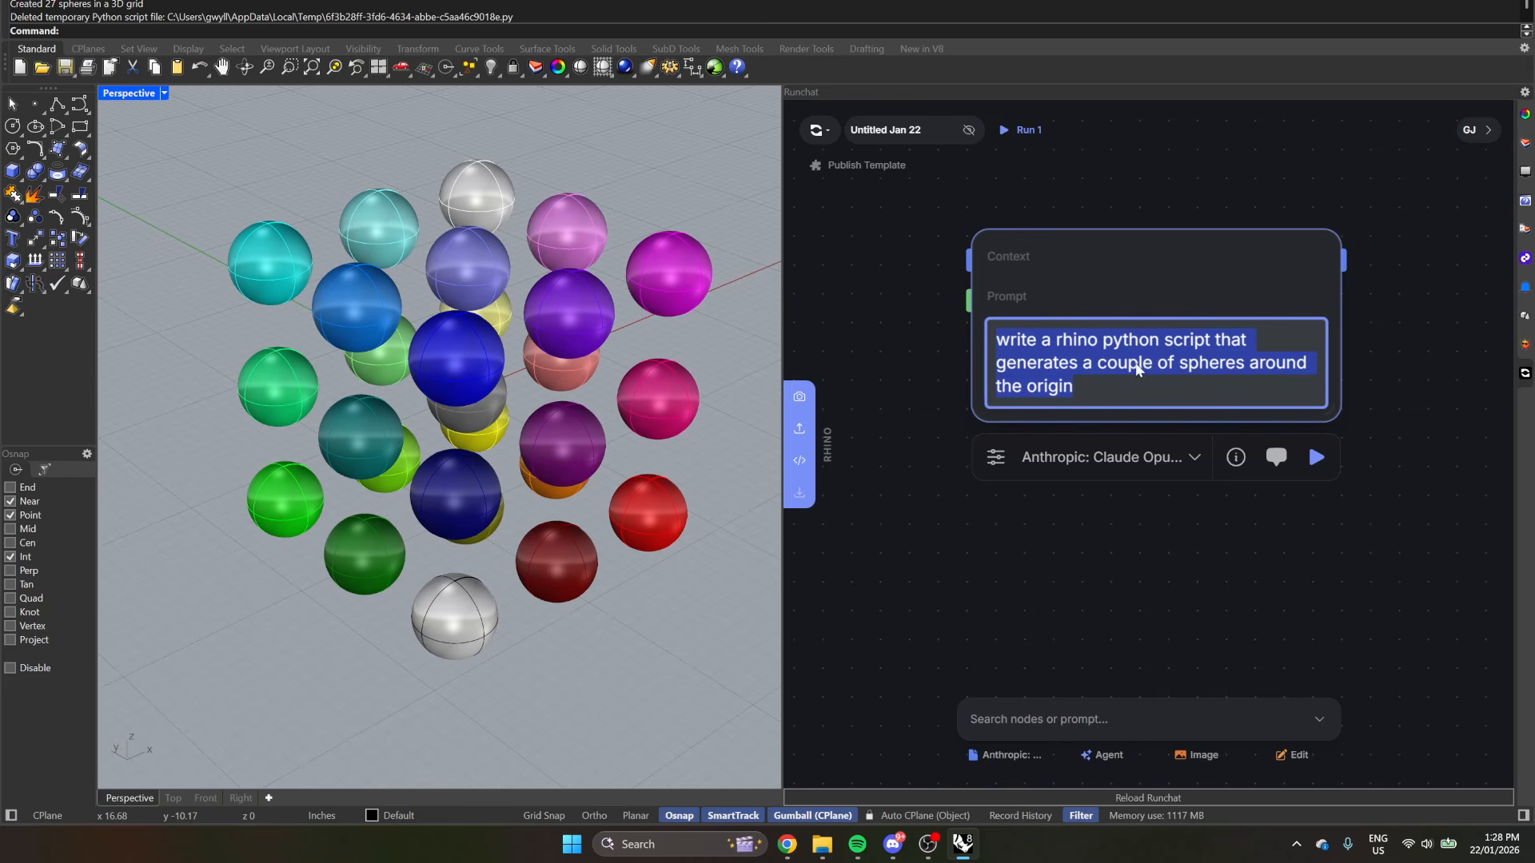
right_click_drag(369, 316, 557, 309)
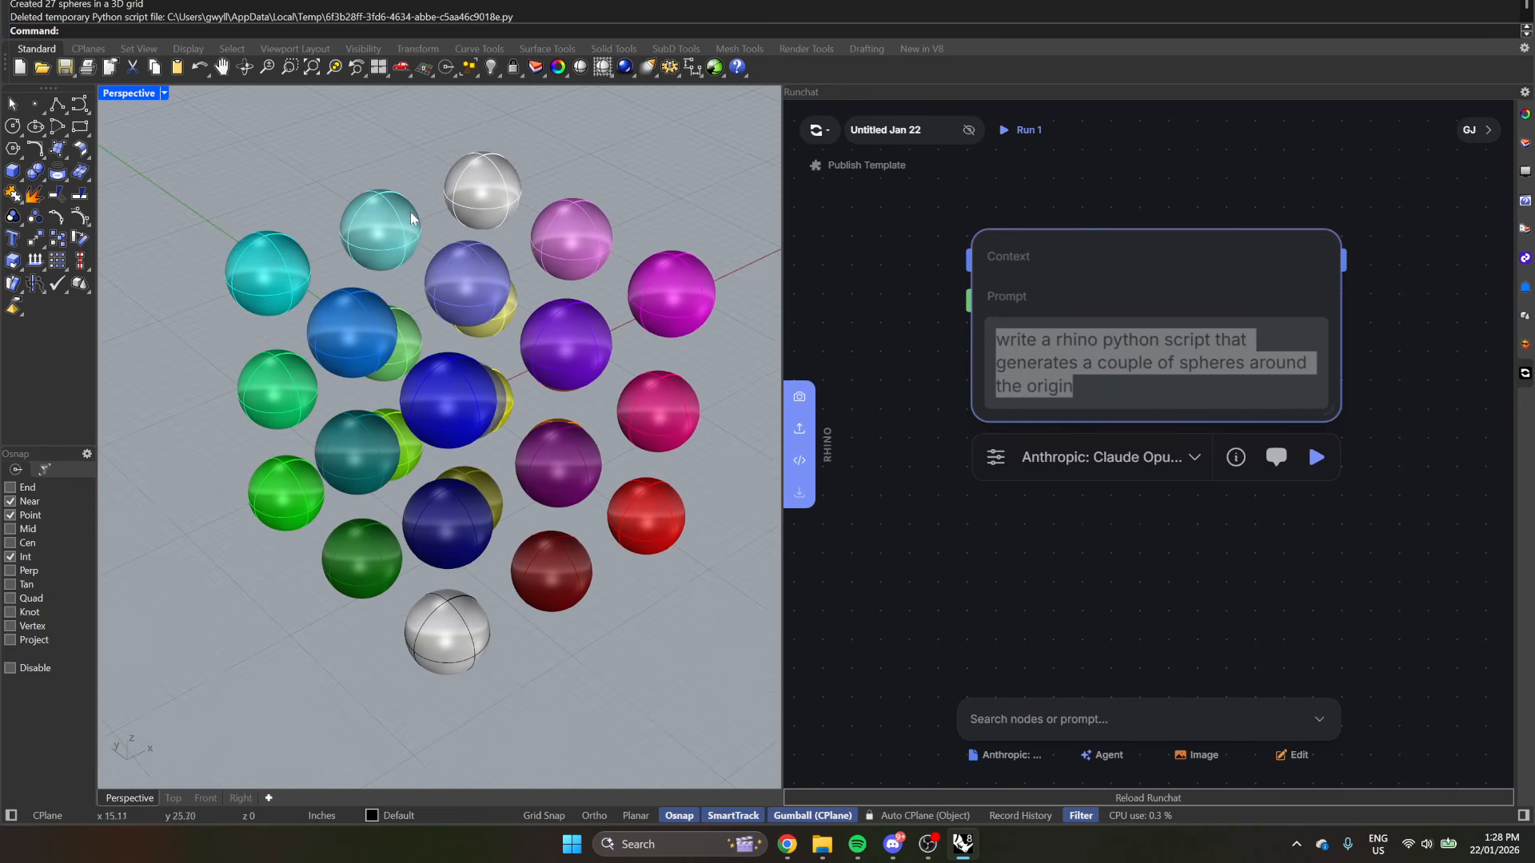
scroll(233, 244, "down", 3)
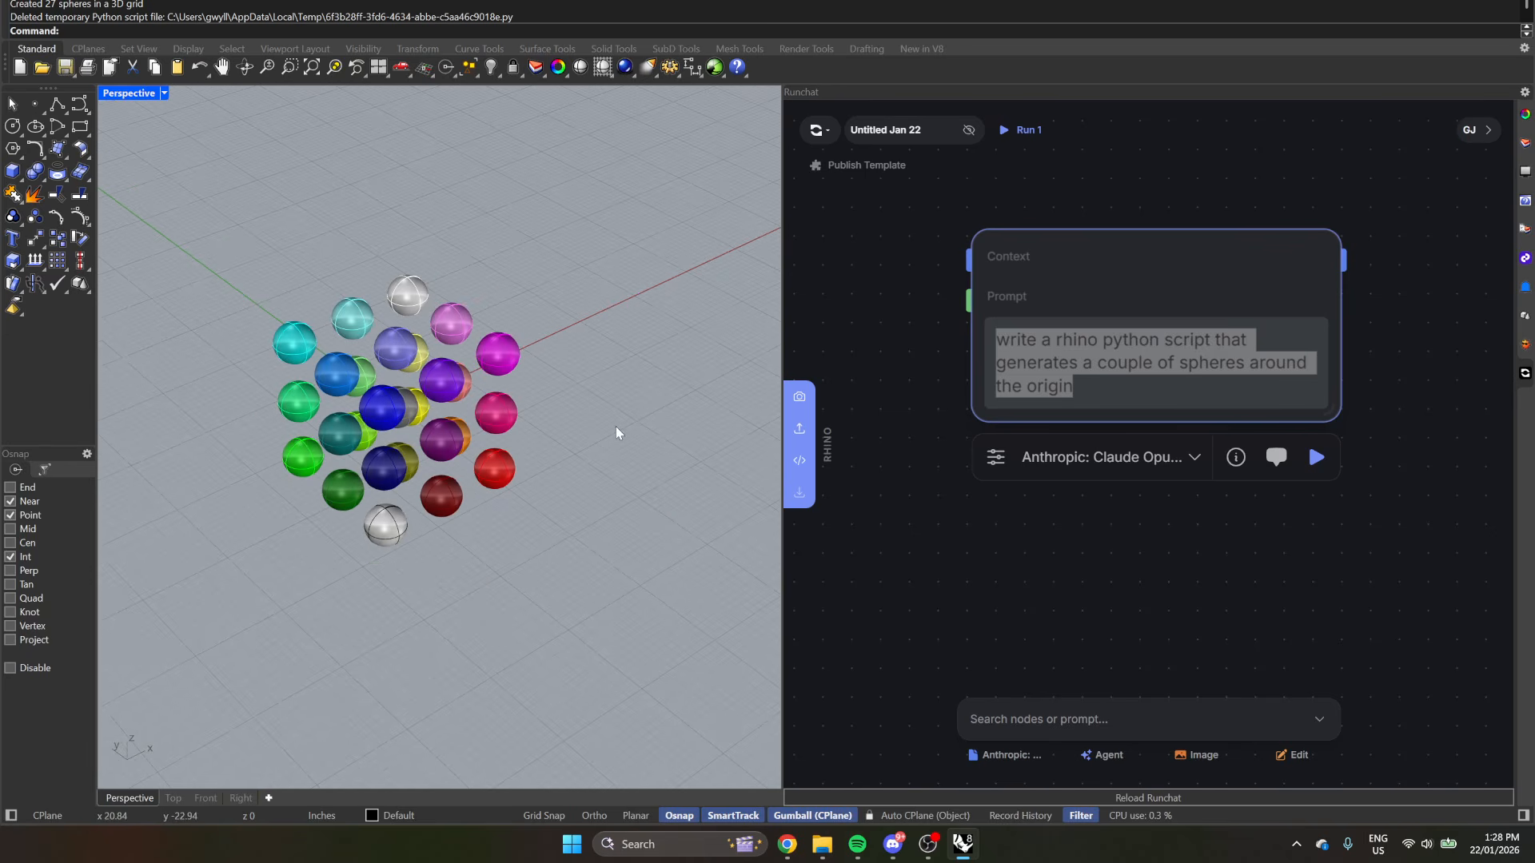
right_click_drag(363, 414, 561, 320)
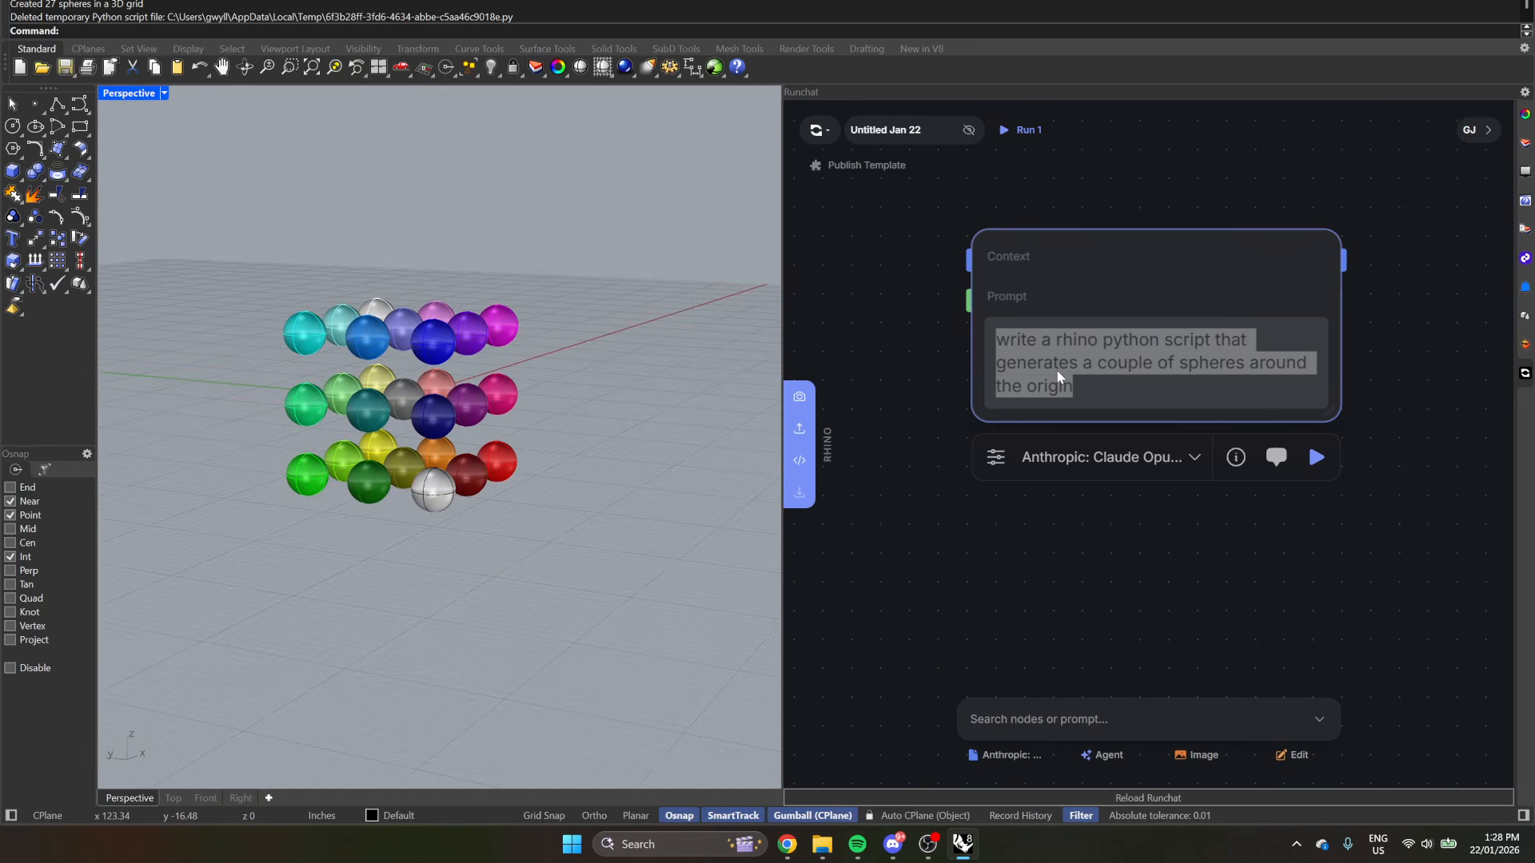
left_click_drag(1105, 389, 992, 342)
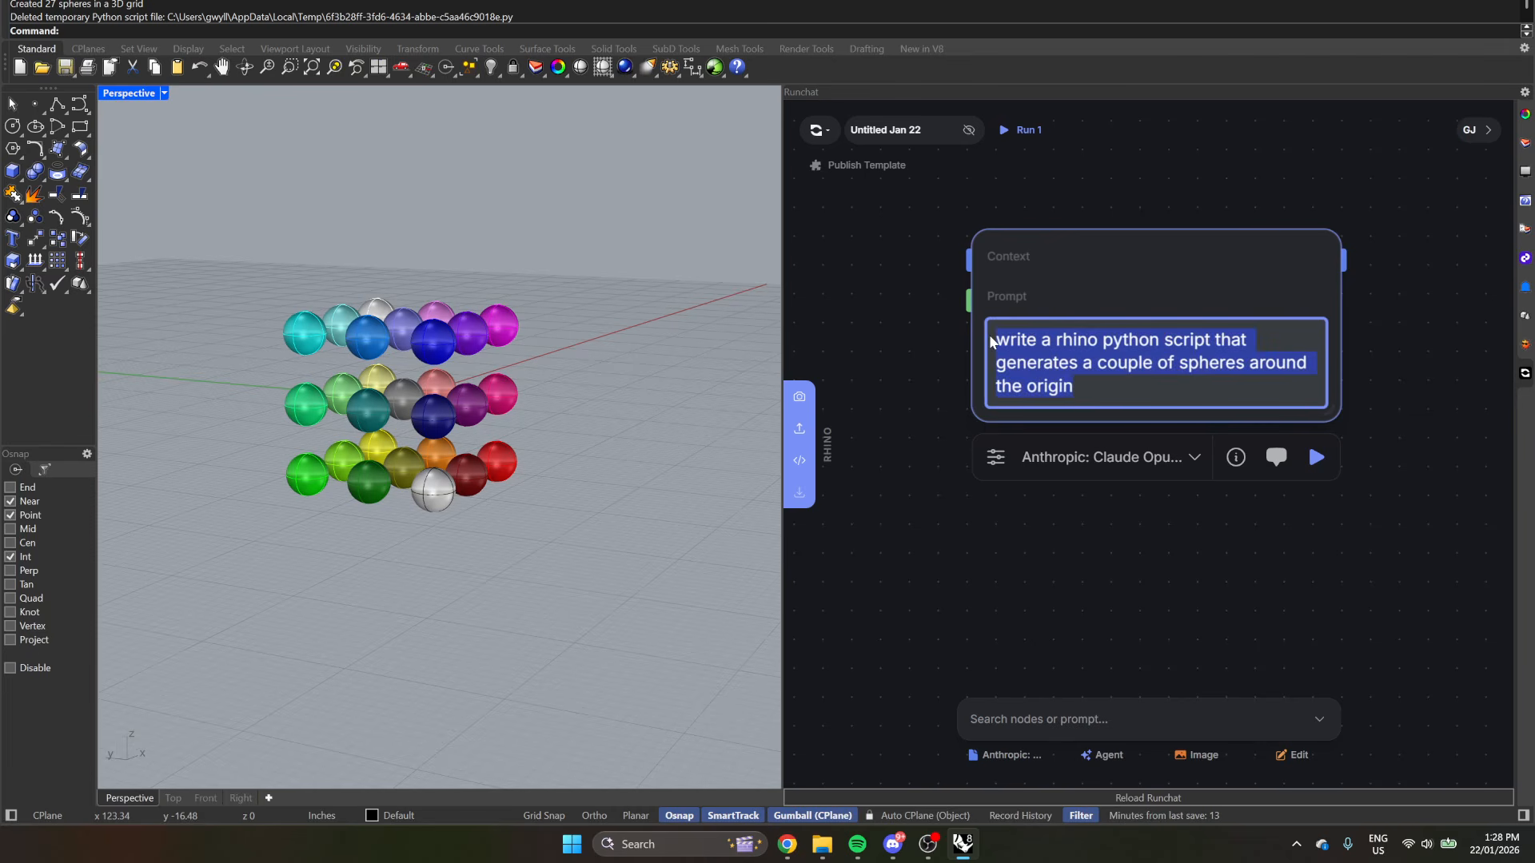
type("N")
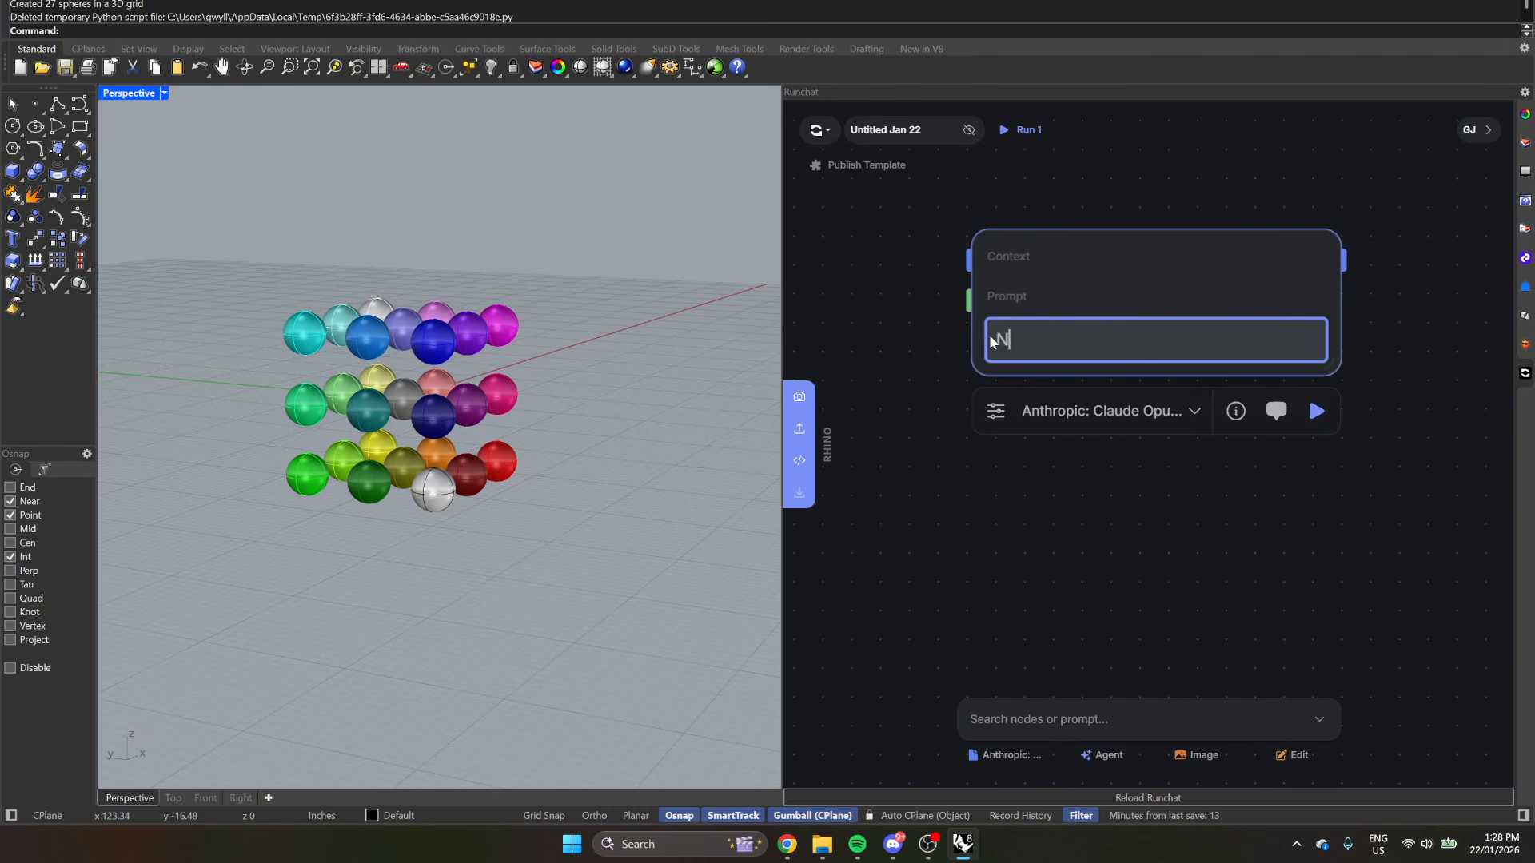
type("ow write a python")
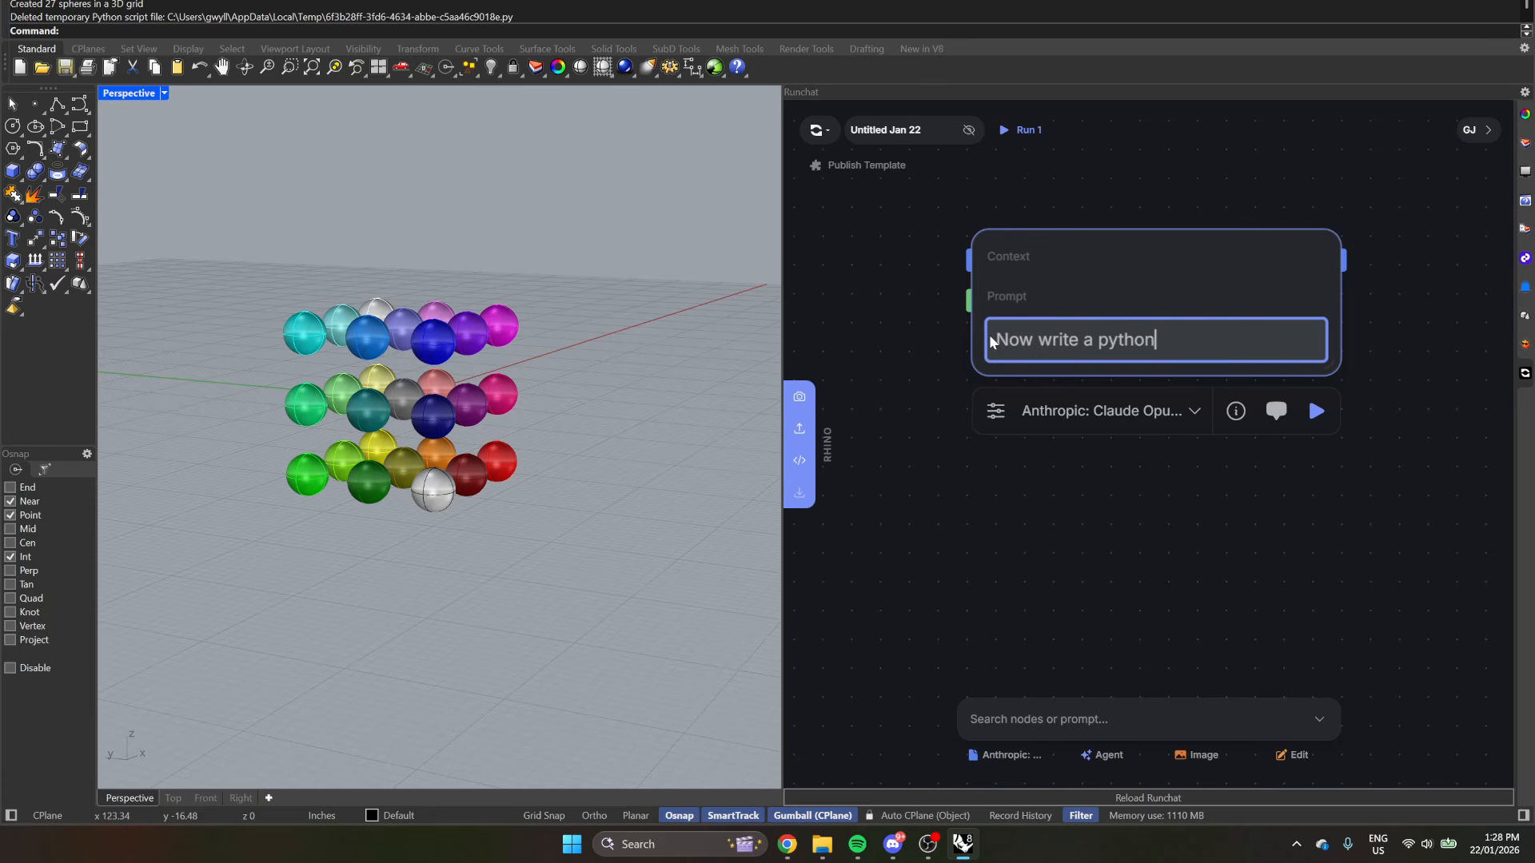
type(" script that gets the ")
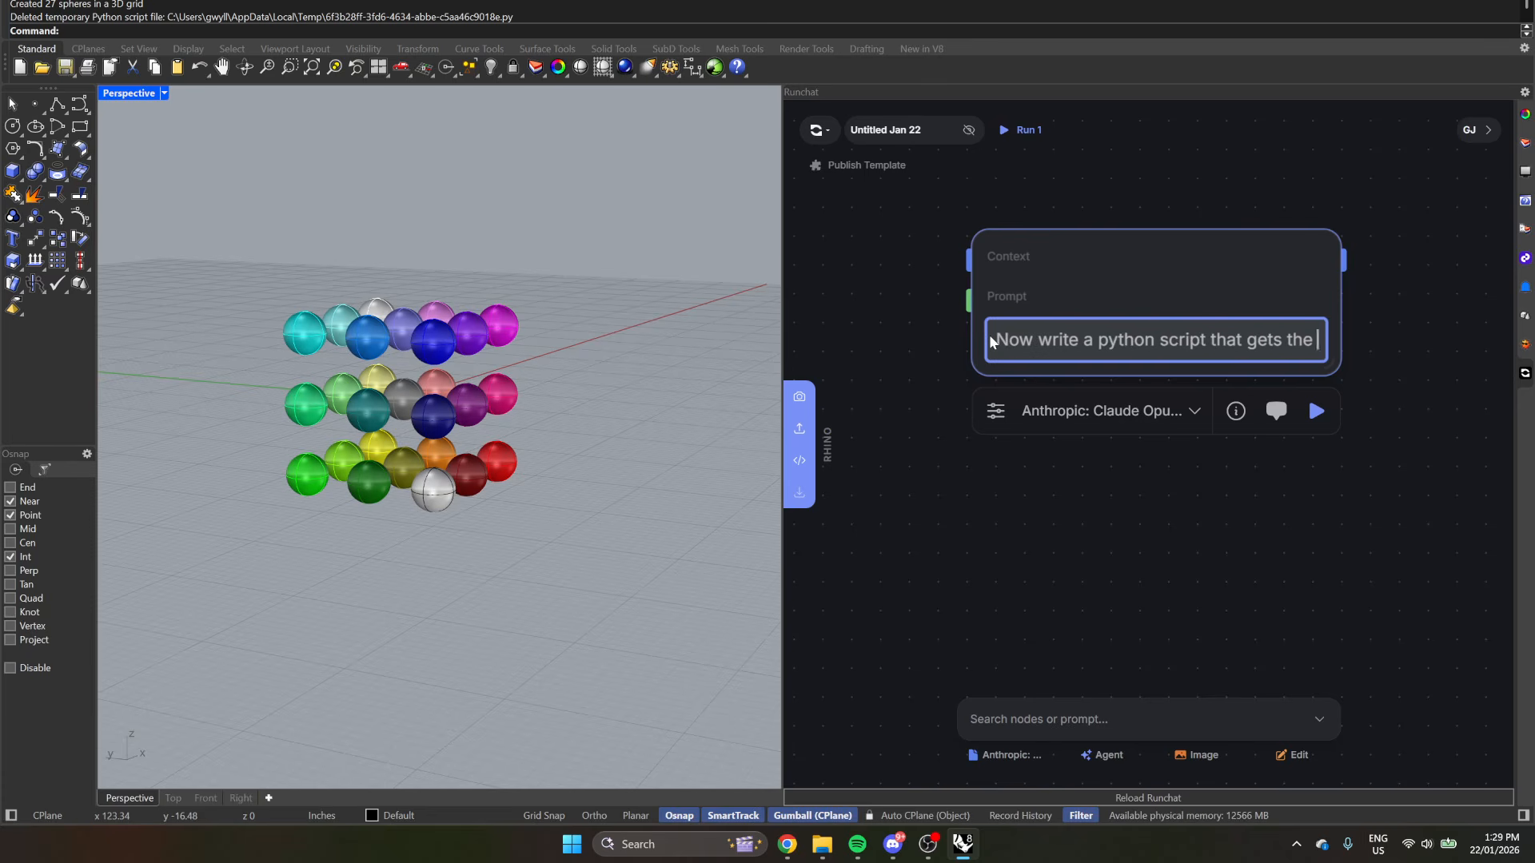
type("center points of a")
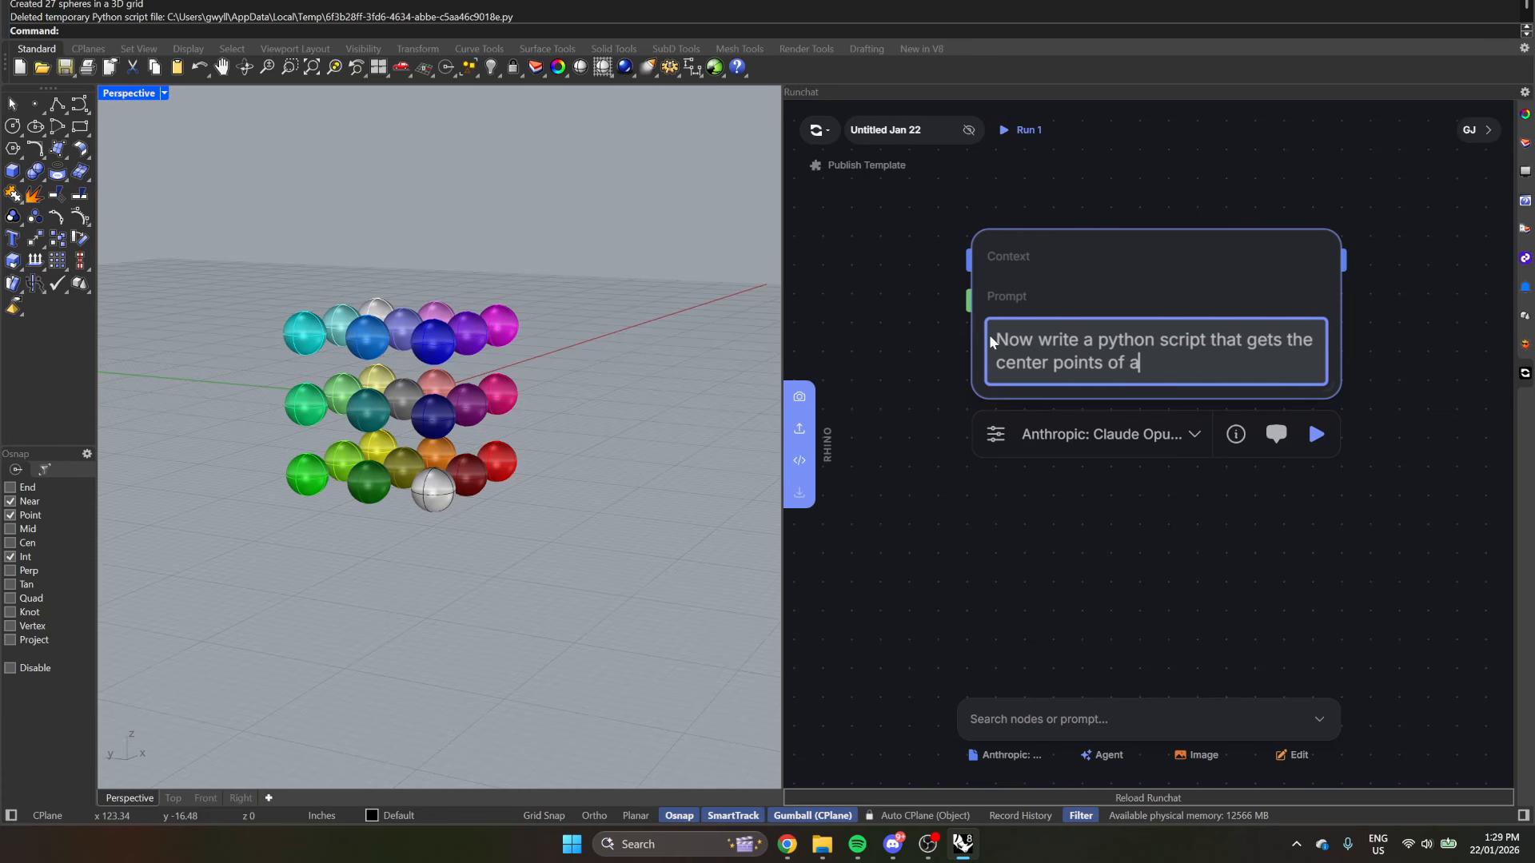
type("ll spheres in the ")
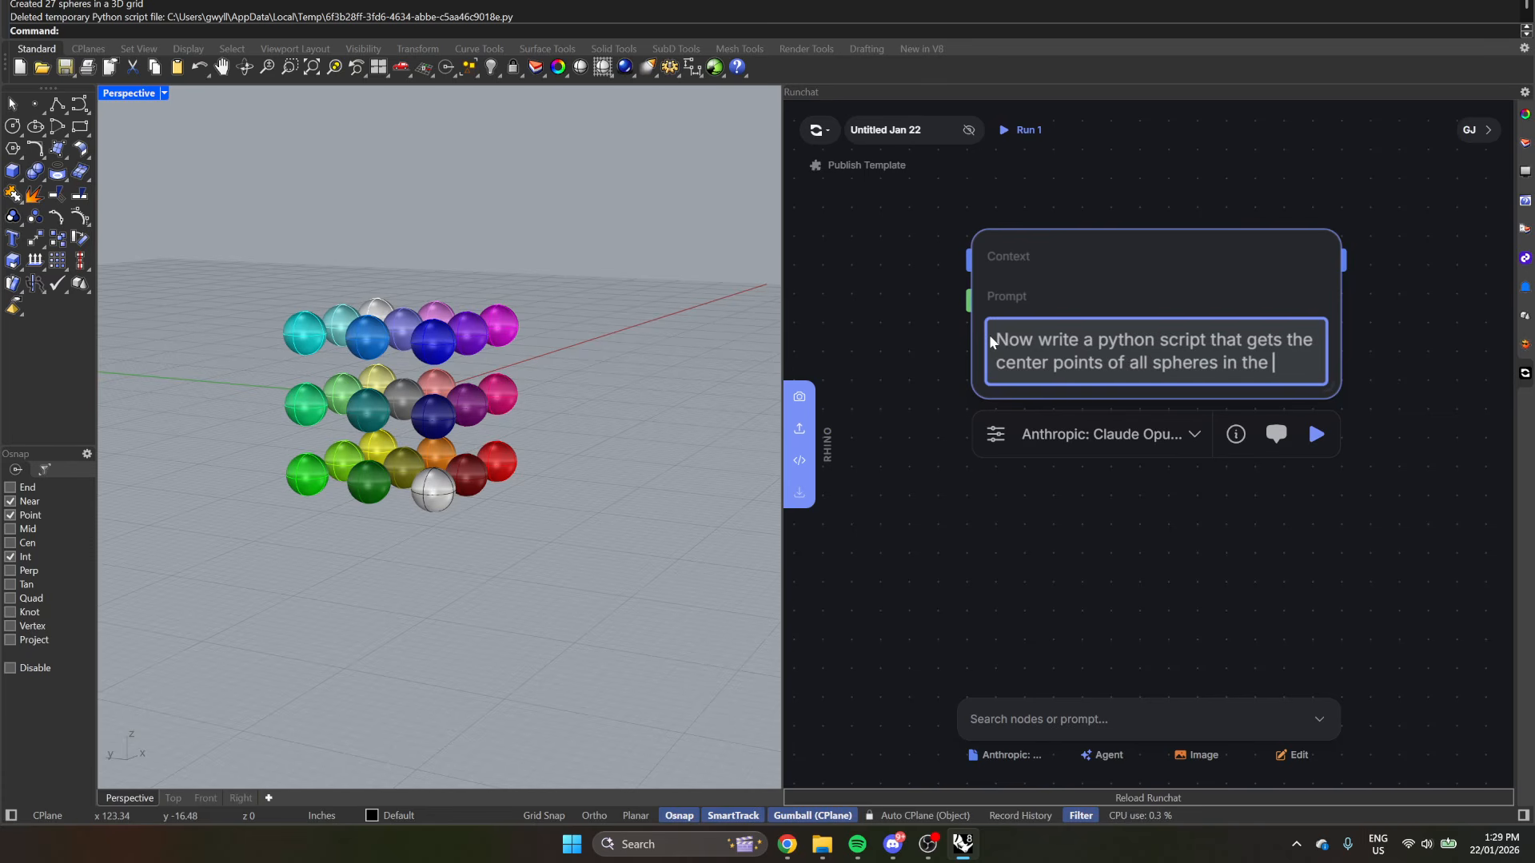
type("rhino model")
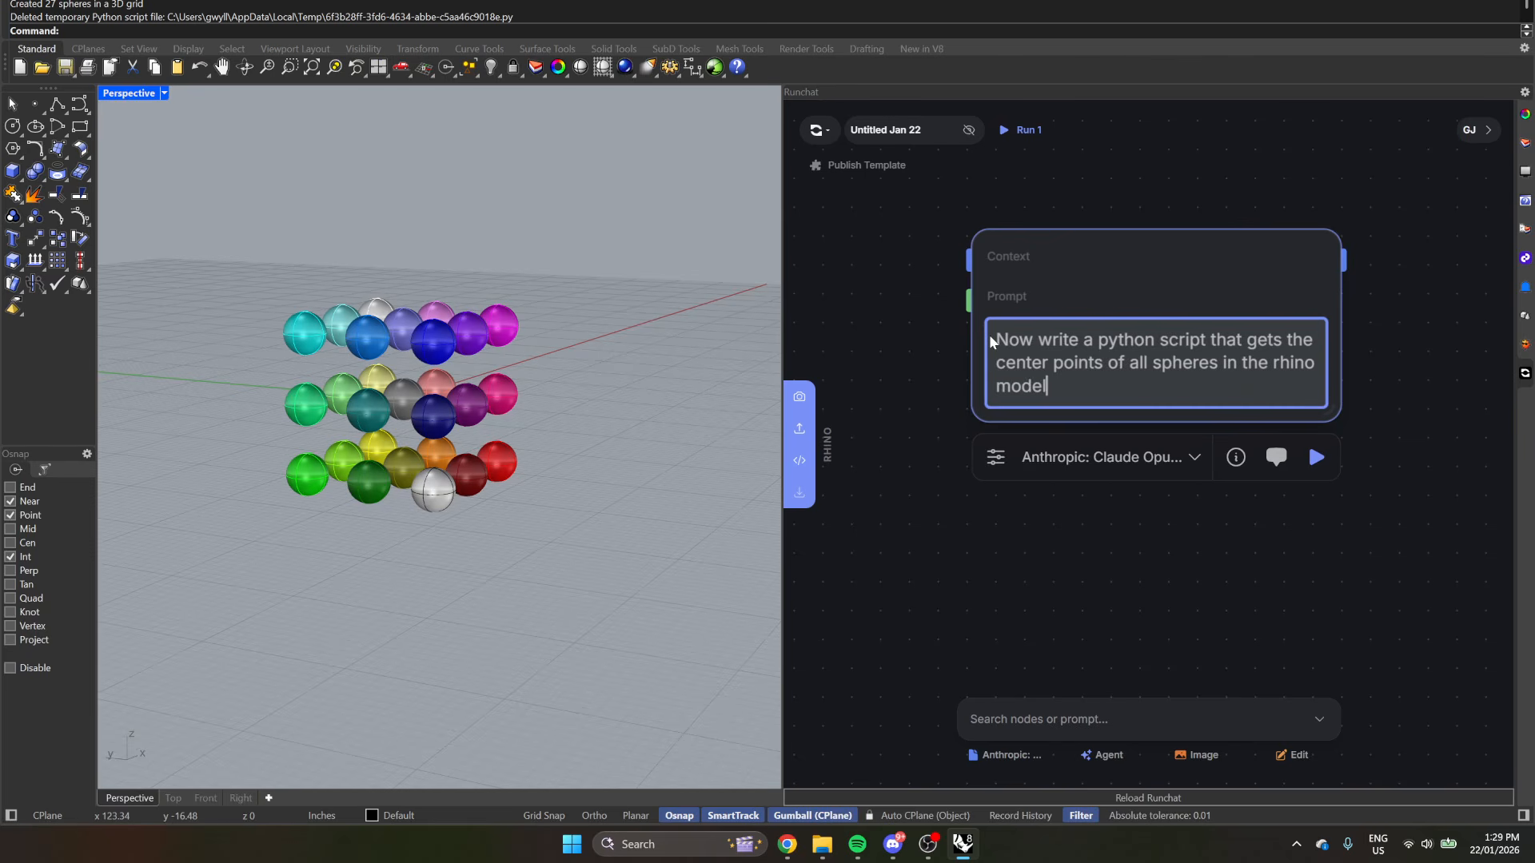
type(" and draws lines between the")
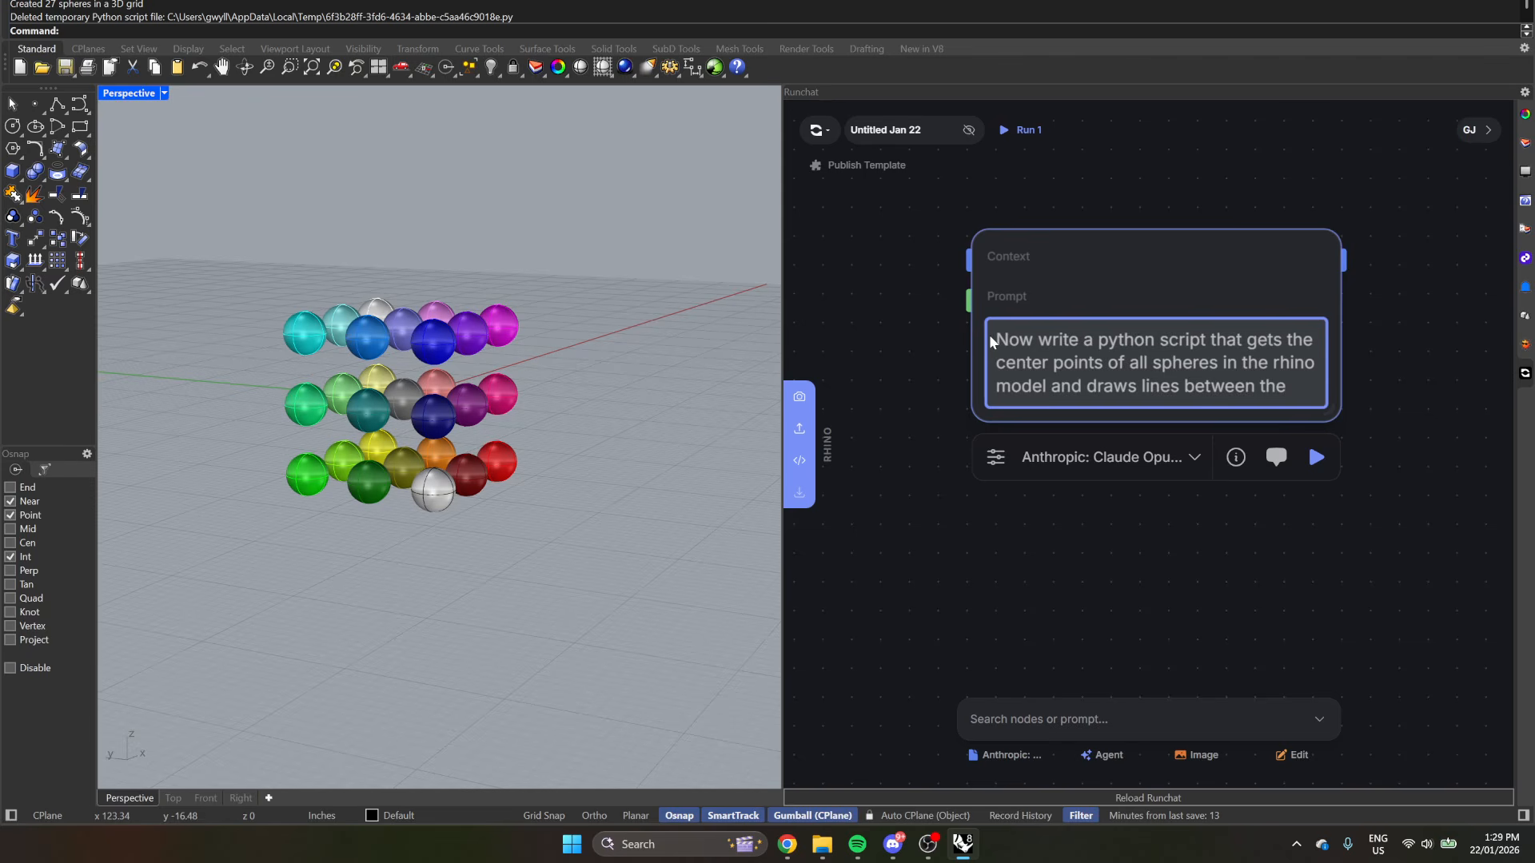
type("m")
type("geometry")
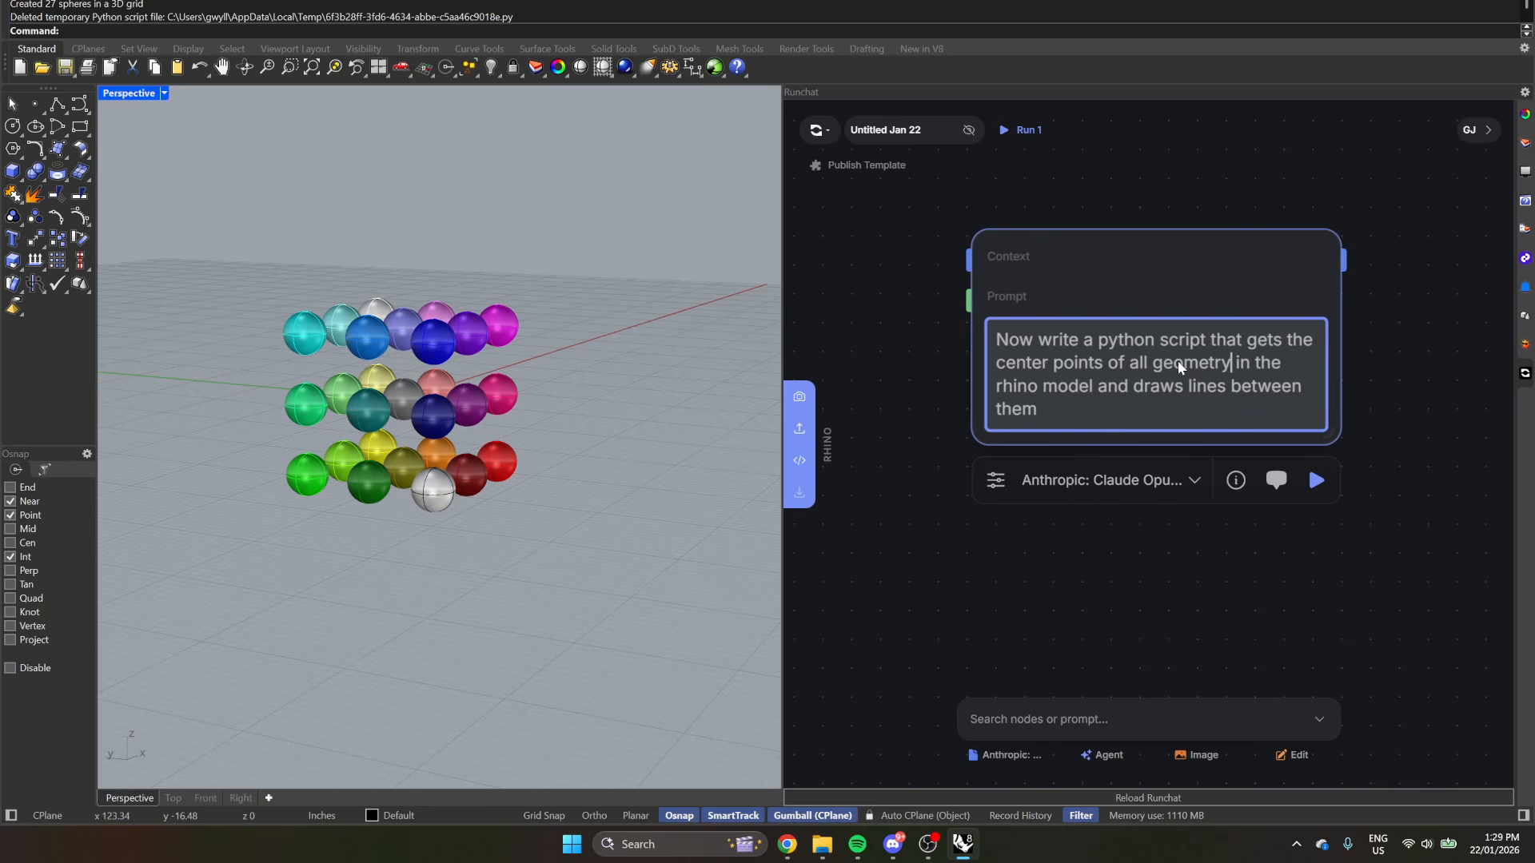
- Run the center-point line prompt and execute the generated Python script from the prompt node in Rhino
left_click(1317, 480)
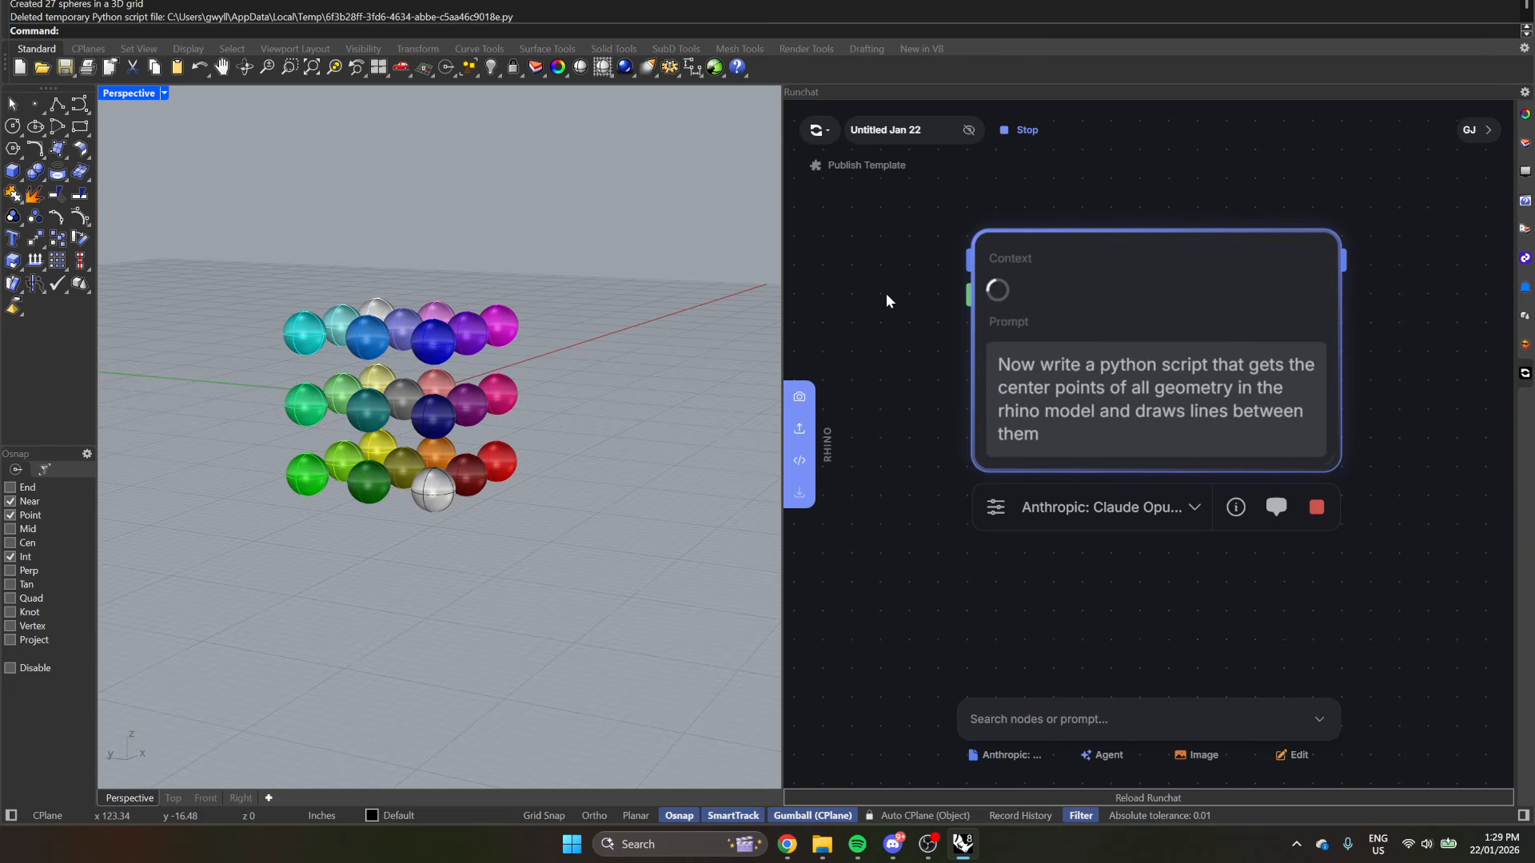
scroll(910, 300, "down", 3)
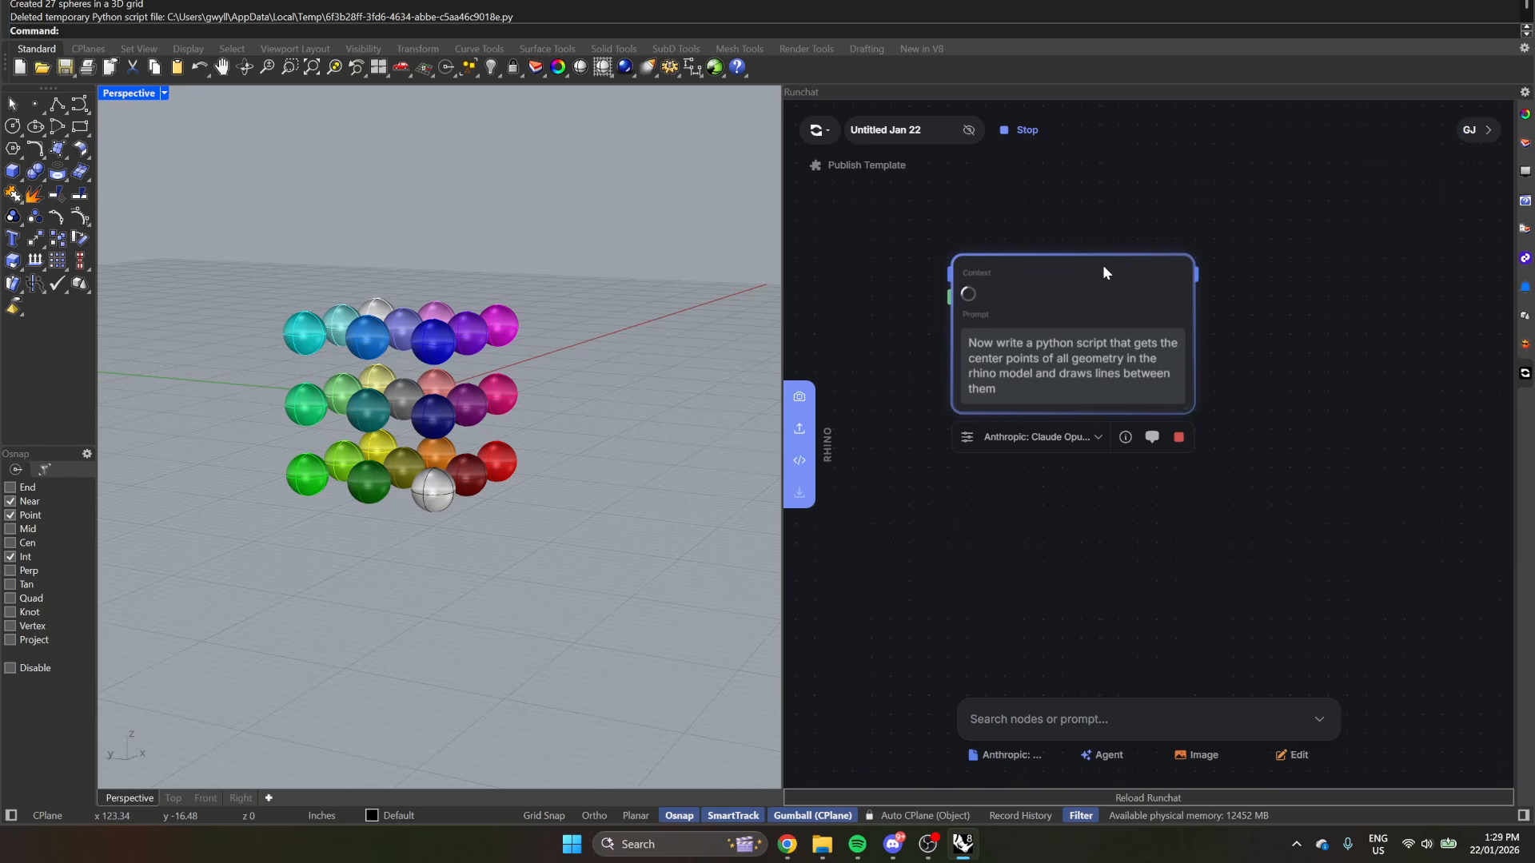
scroll(1280, 269, "down", 2)
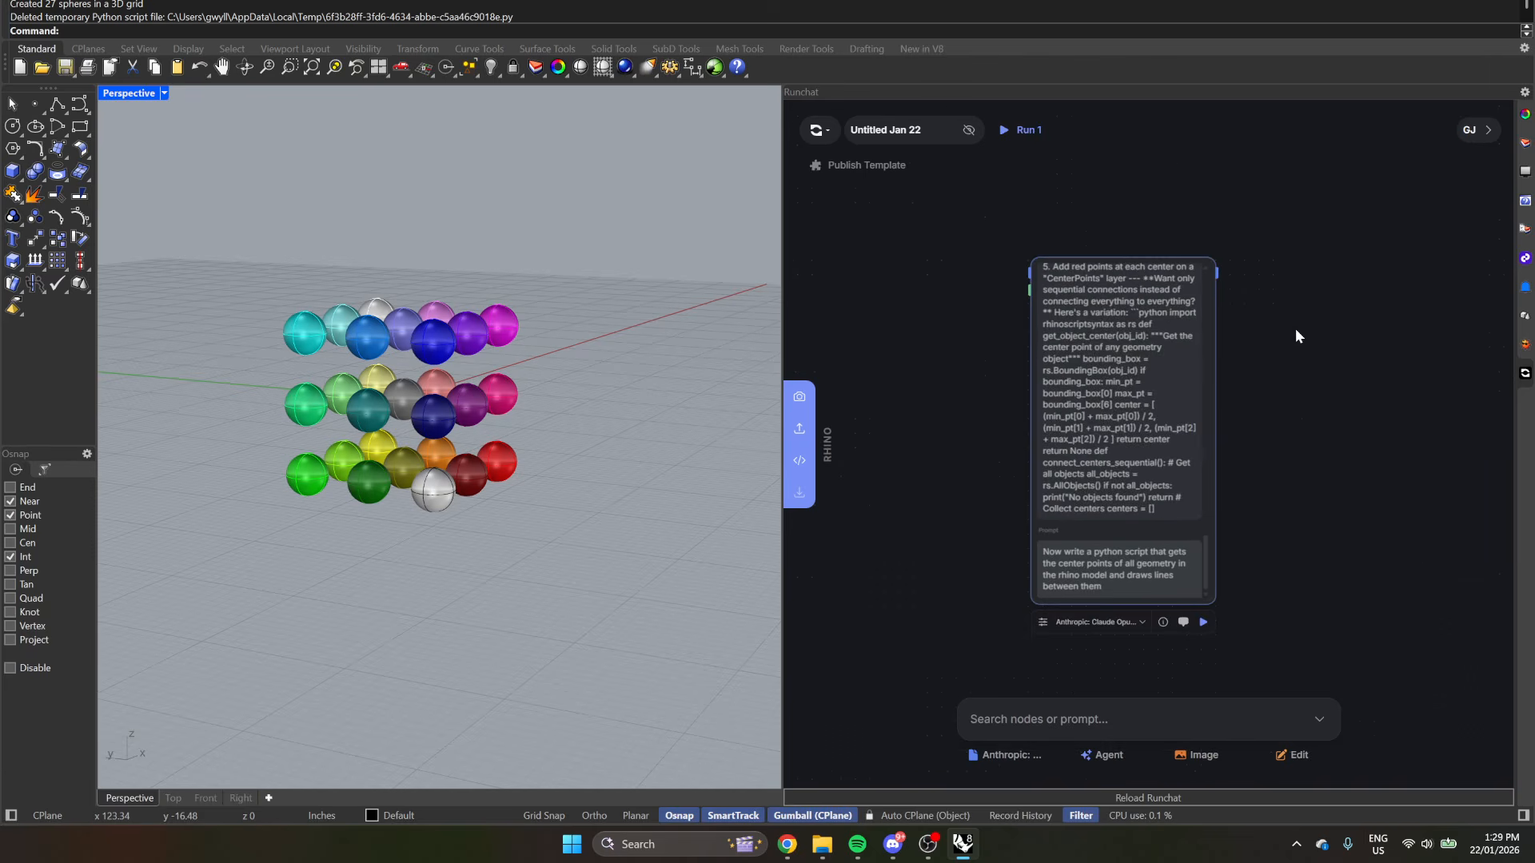
left_click_drag(1307, 569, 993, 357)
left_click(800, 462)
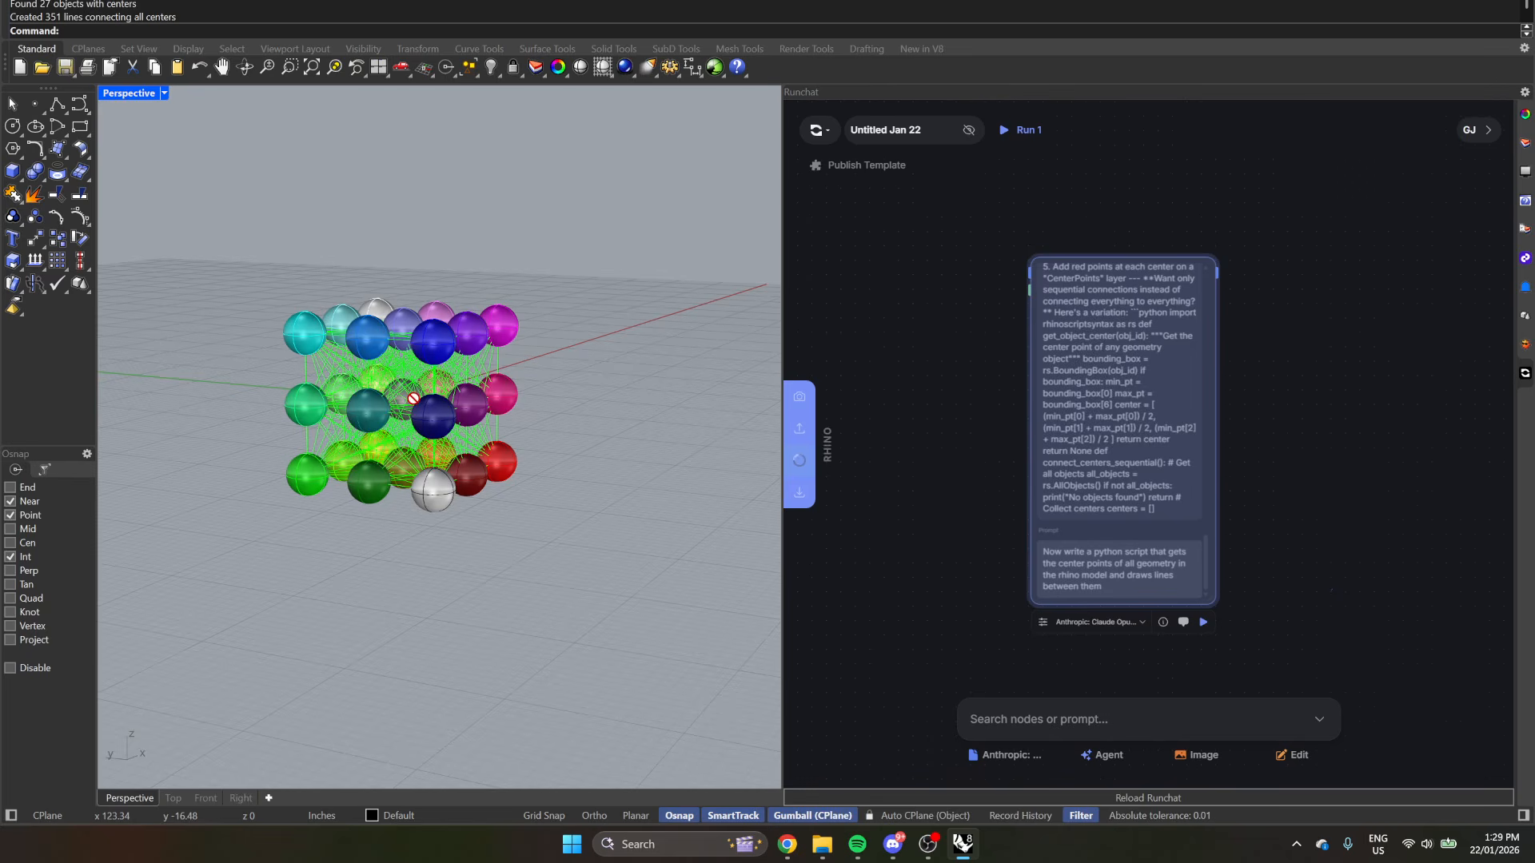
- Delete all the spheres, center points and connecting lines from the Rhino model
scroll(396, 385, "up", 2)
scroll(531, 400, "up", 3)
right_click_drag(559, 418, 442, 472)
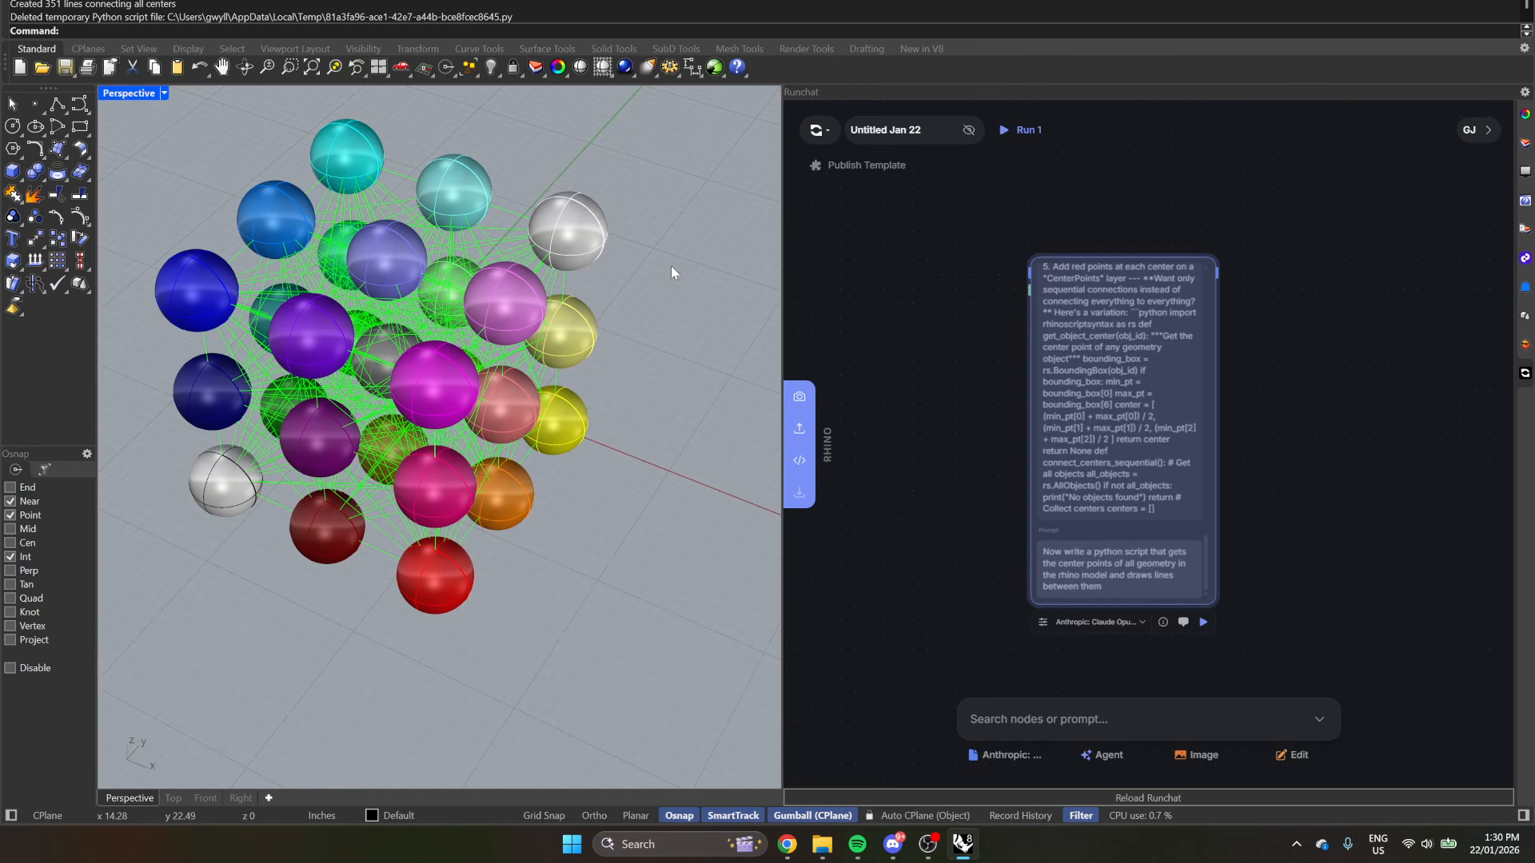
right_click_drag(669, 265, 626, 493)
left_click_drag(612, 569, 246, 193)
key("Delete")
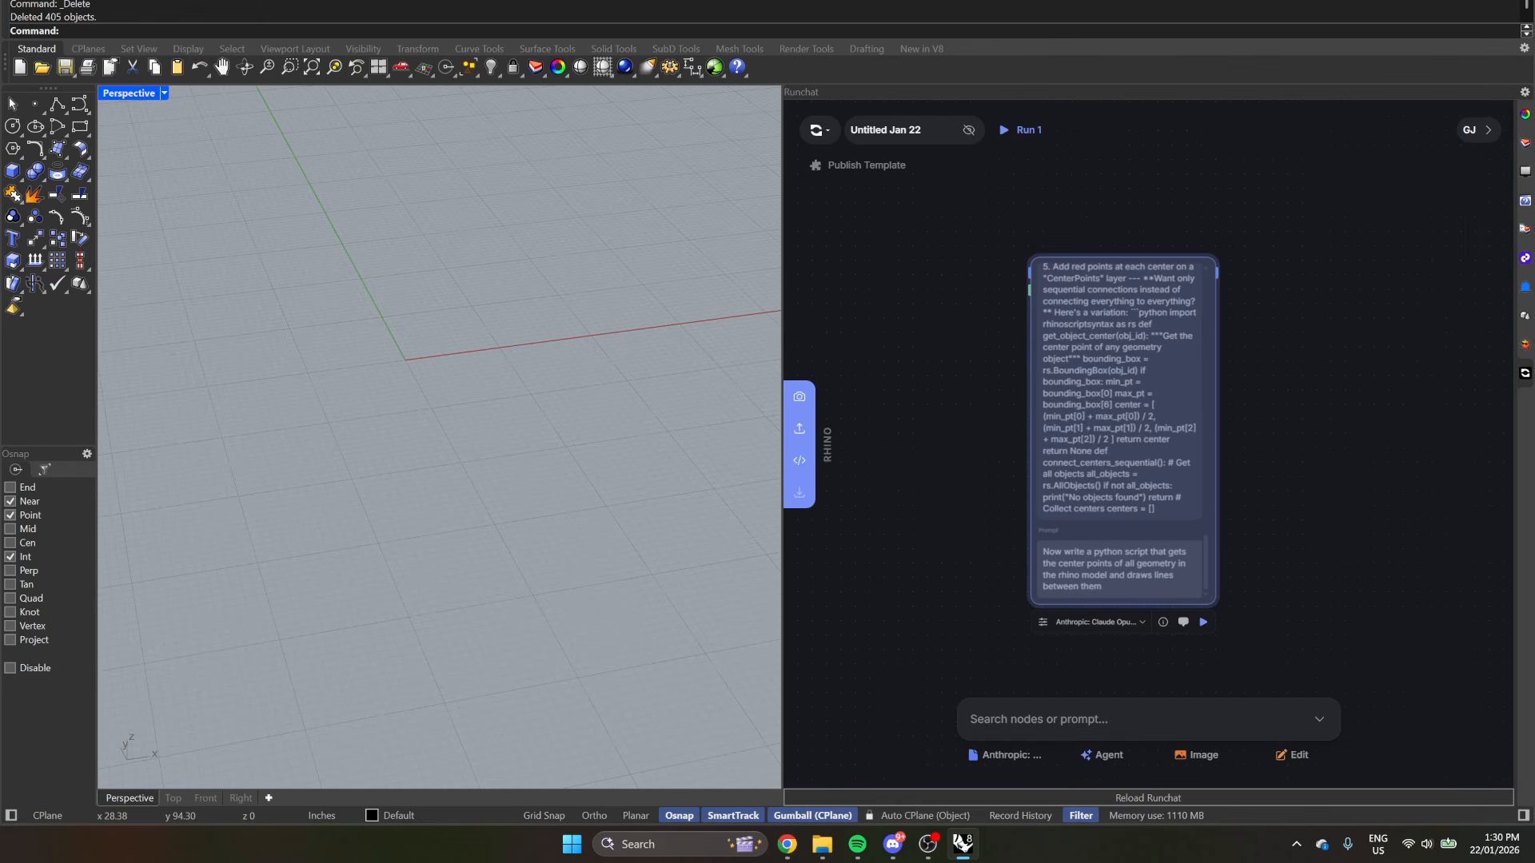
- Launch Grasshopper from Rhino and open the recent definition 05_WriteScript
type("grasshopper")
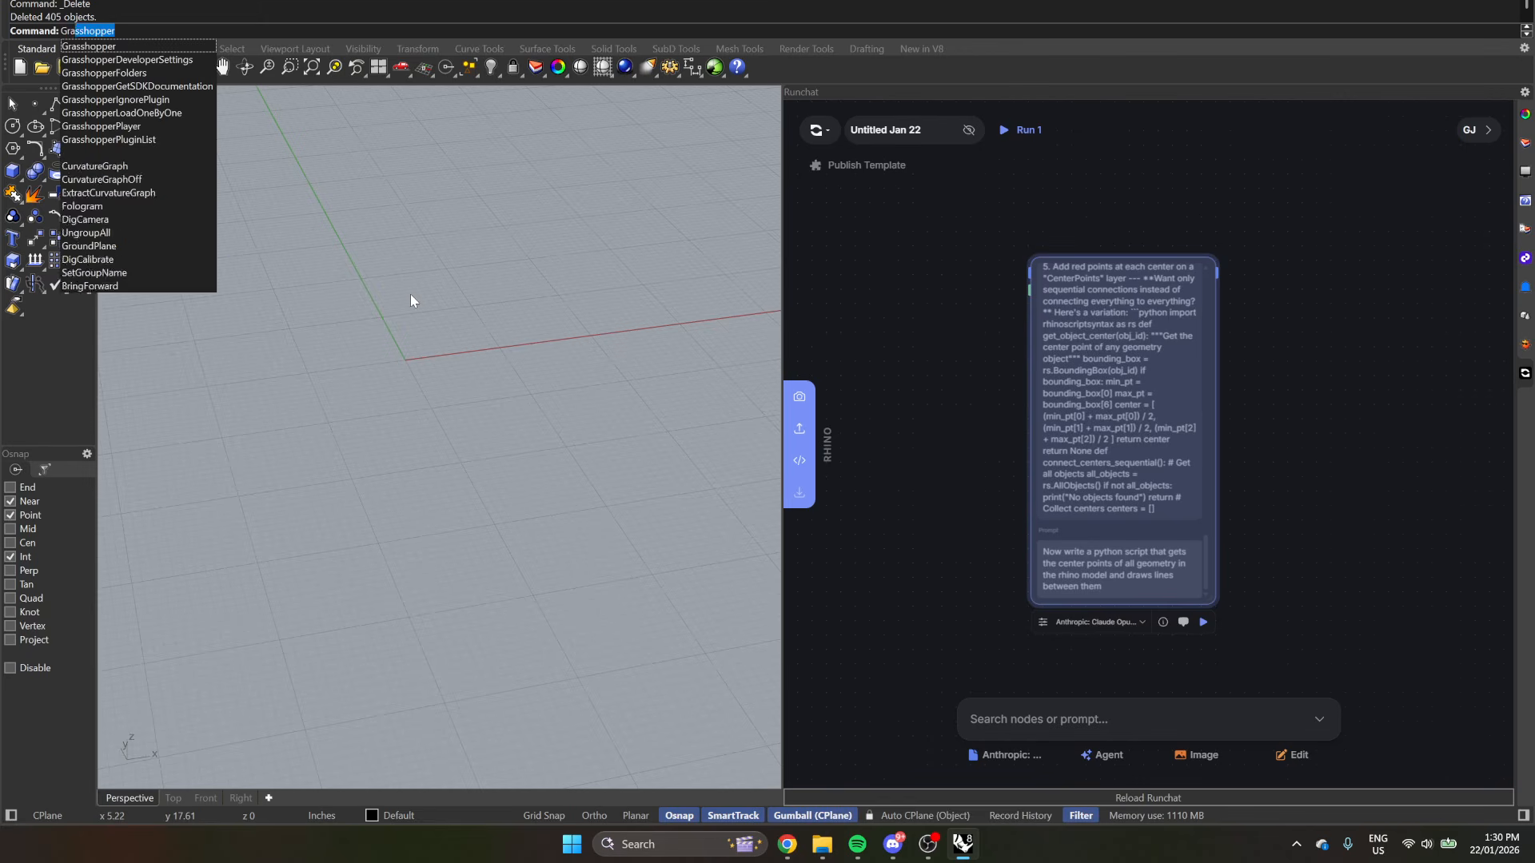
key("Return")
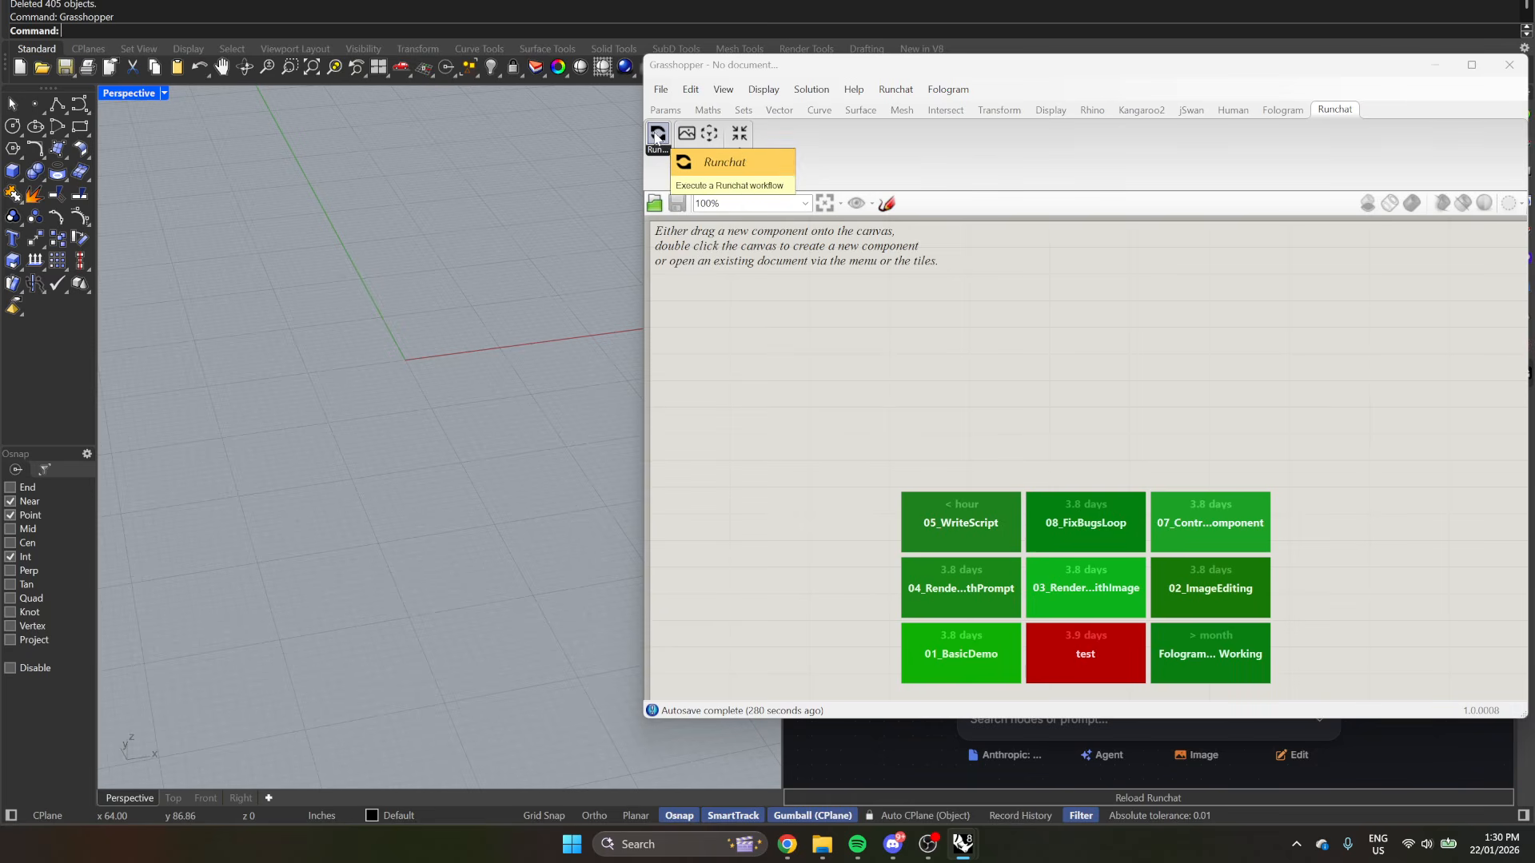
left_click(951, 532)
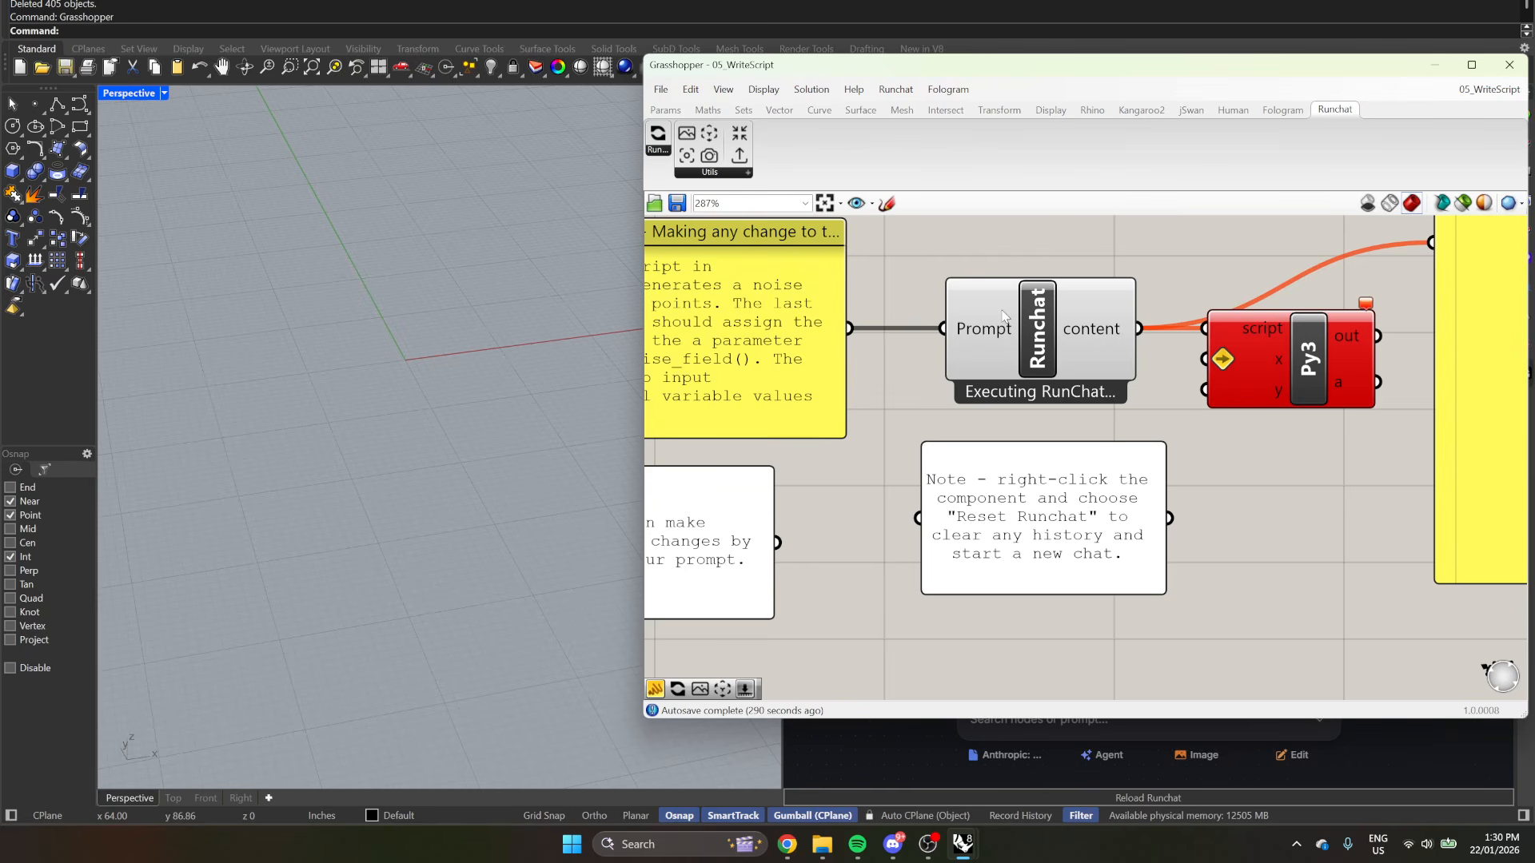
- Examine the plain language prompt, the Runchat and Py3 components, and the generated noise field script in the Grasshopper definition
left_click_drag(1029, 72, 443, 67)
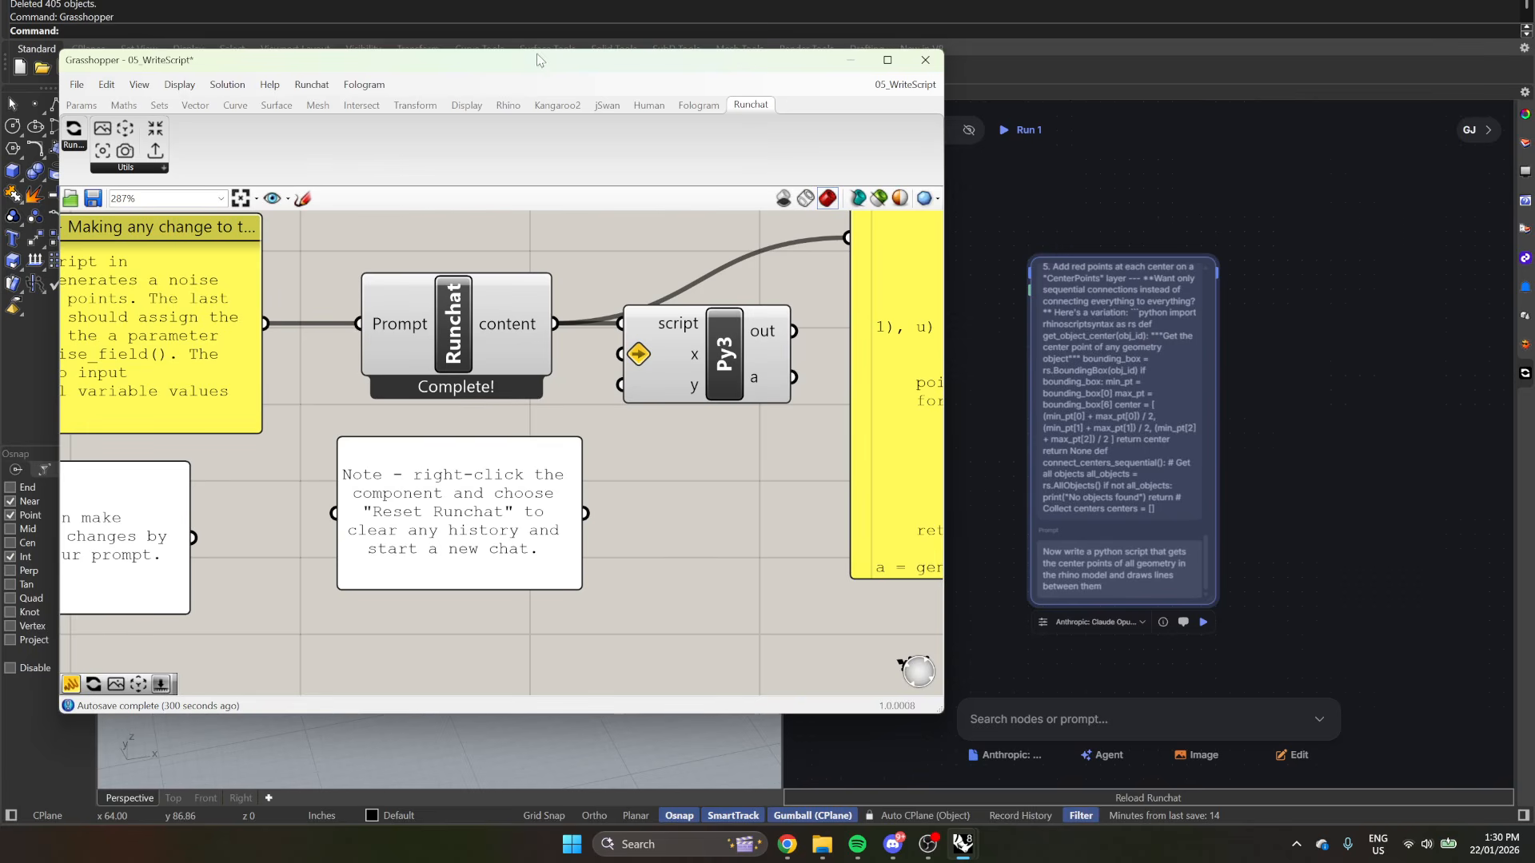
left_click_drag(537, 60, 1003, 64)
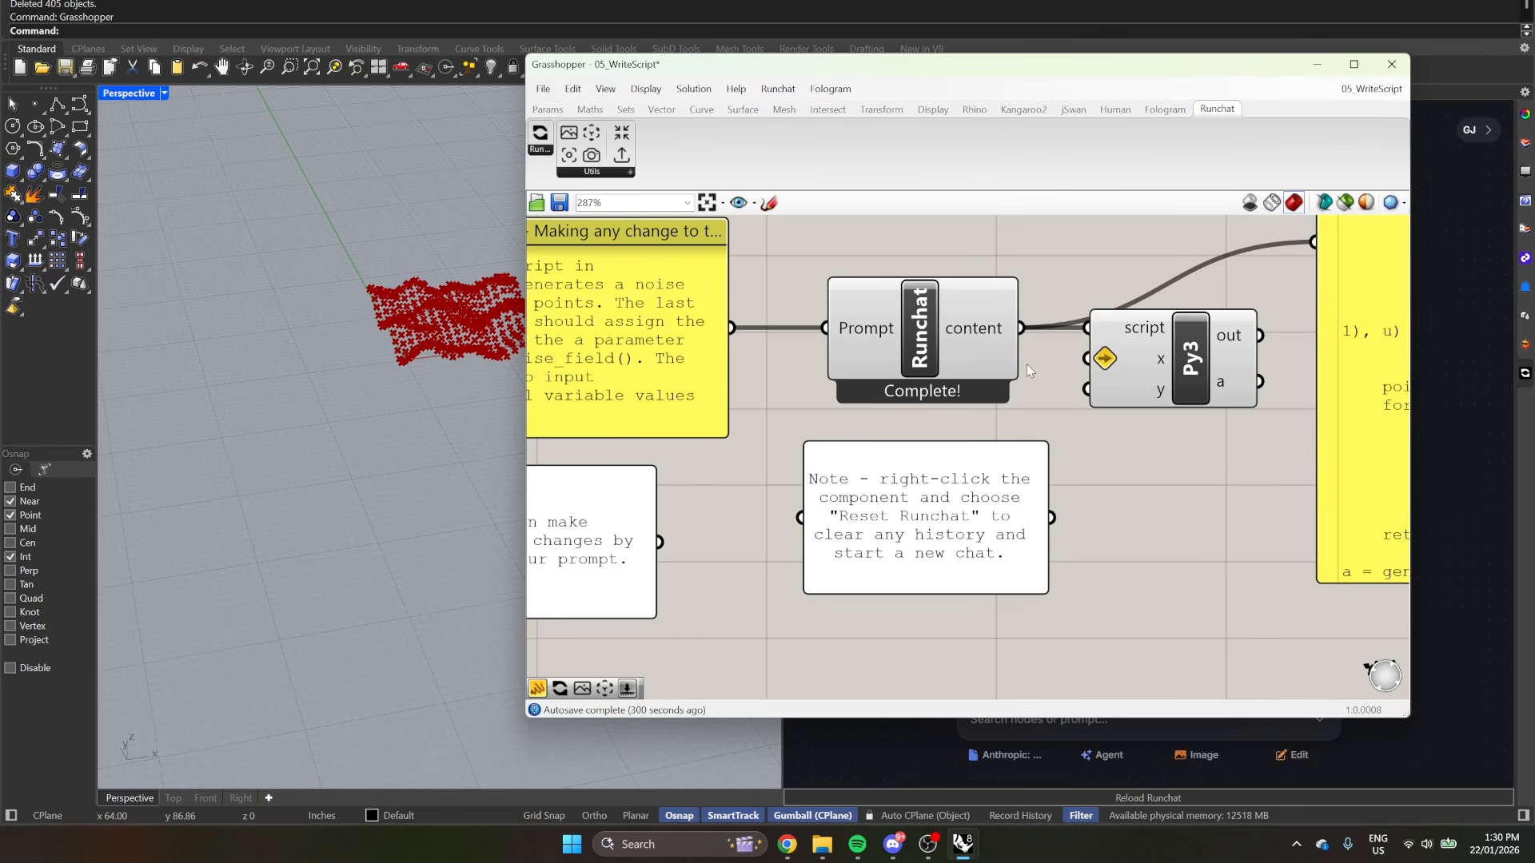
right_click_drag(773, 262, 1044, 299)
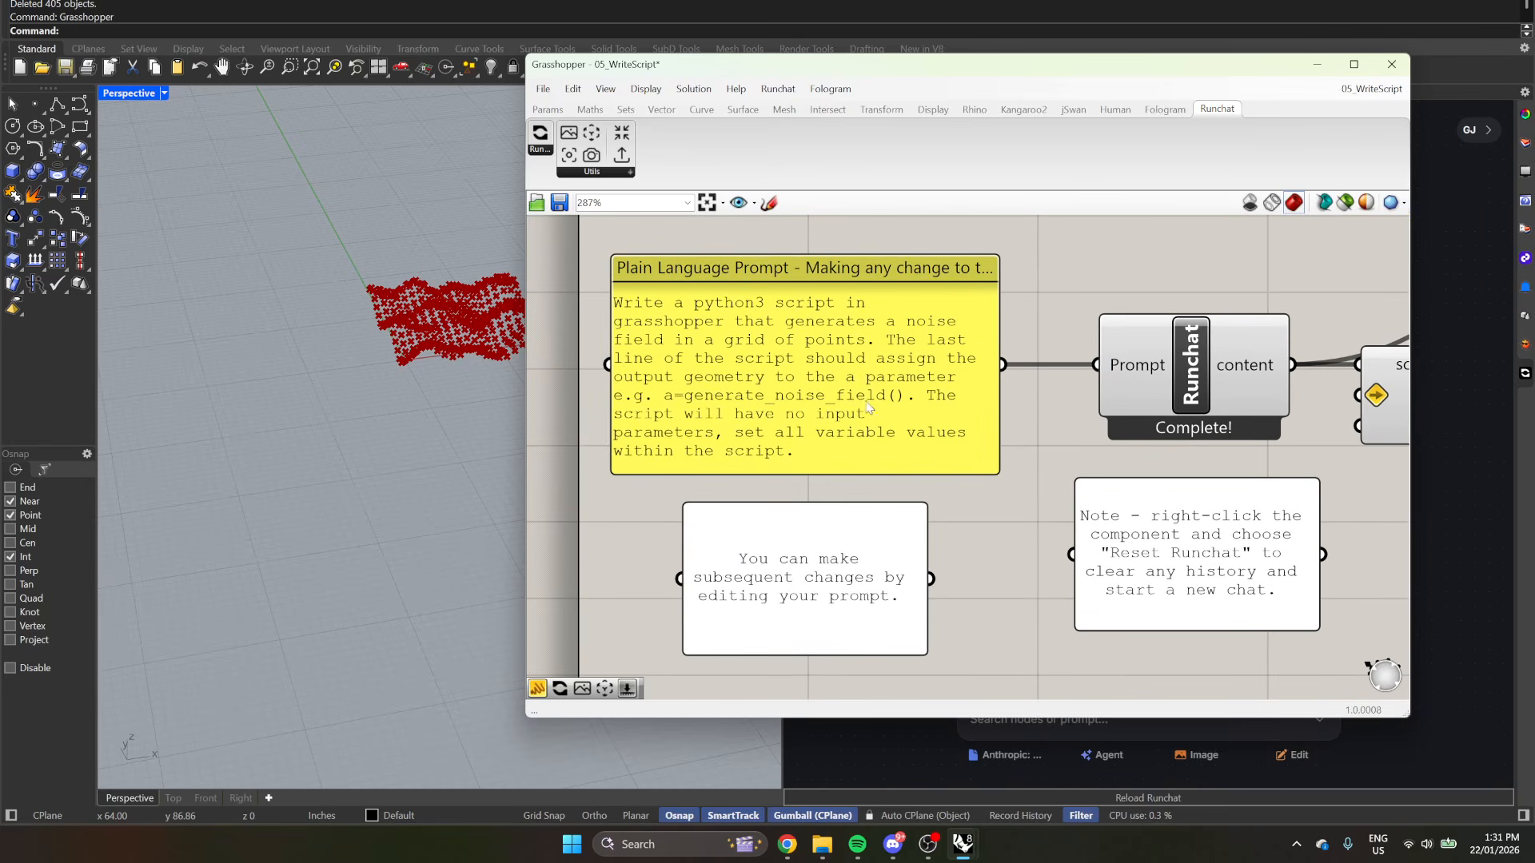
right_click_drag(1195, 275, 1072, 266)
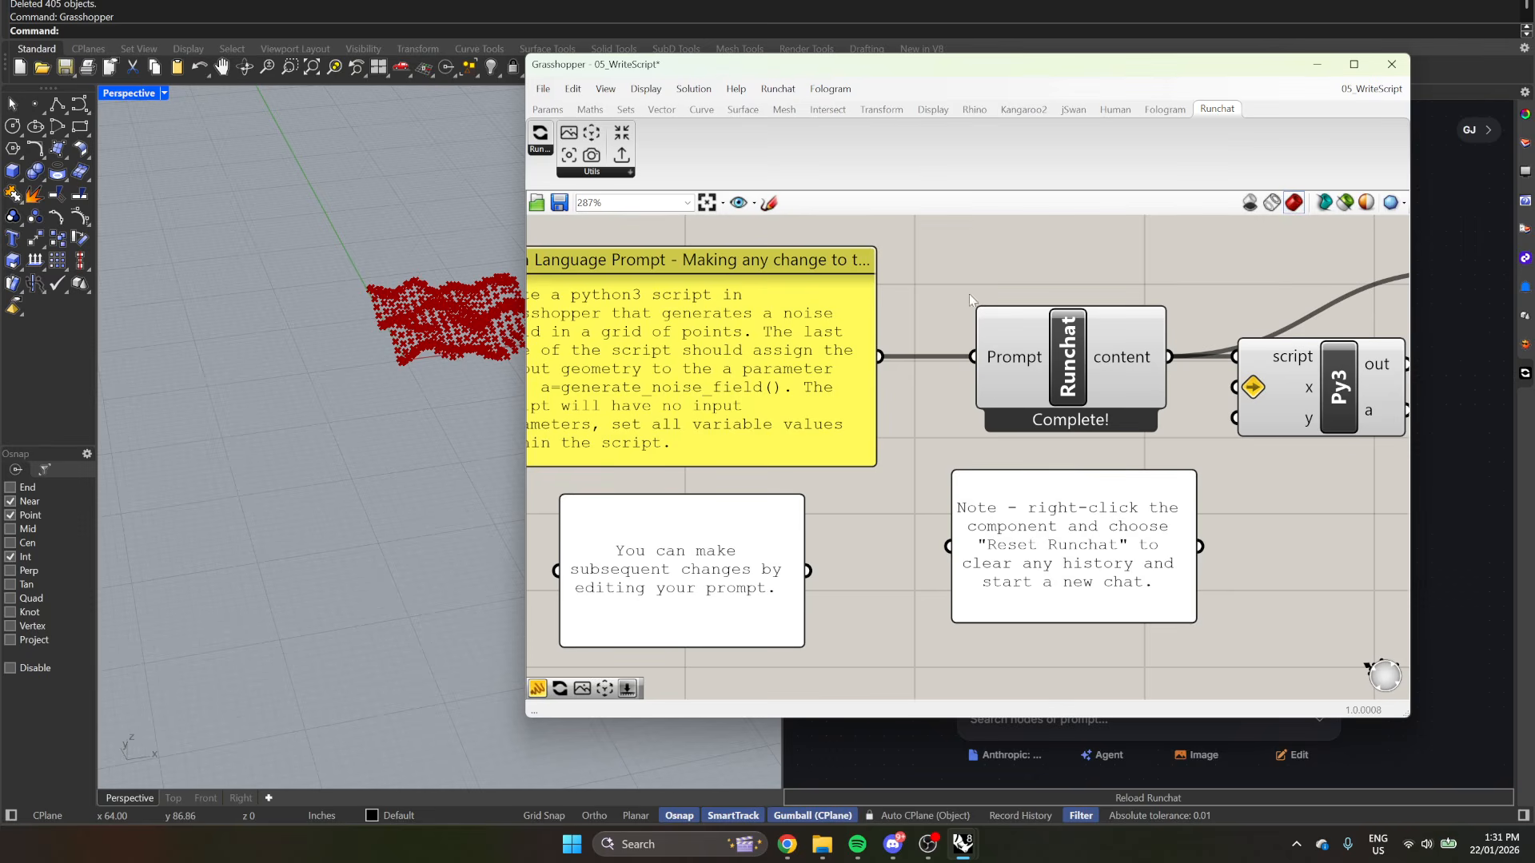
right_click_drag(1189, 304, 886, 280)
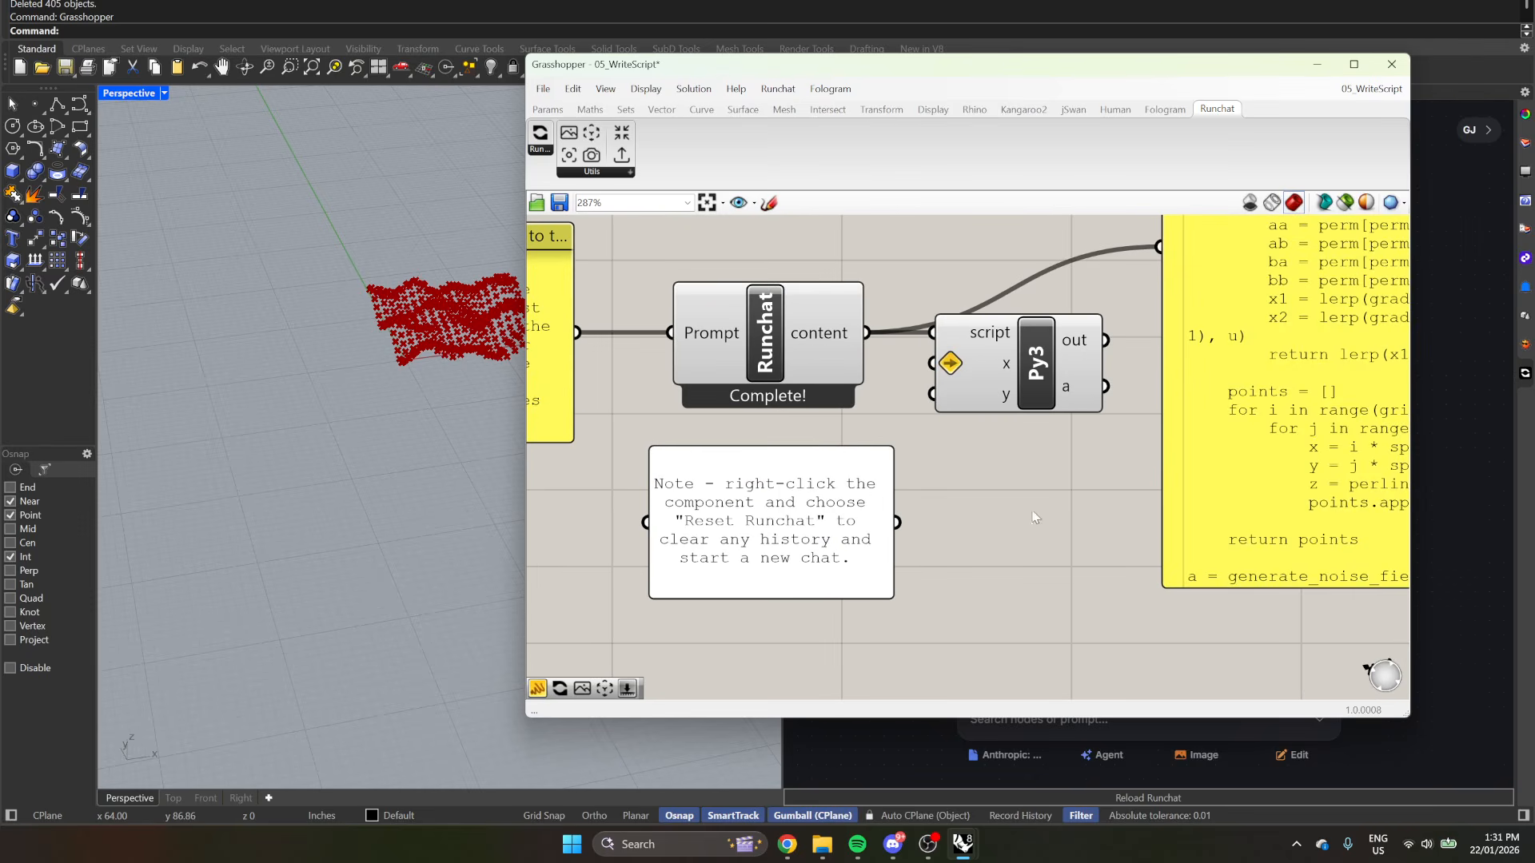
scroll(1081, 370, "down", 3)
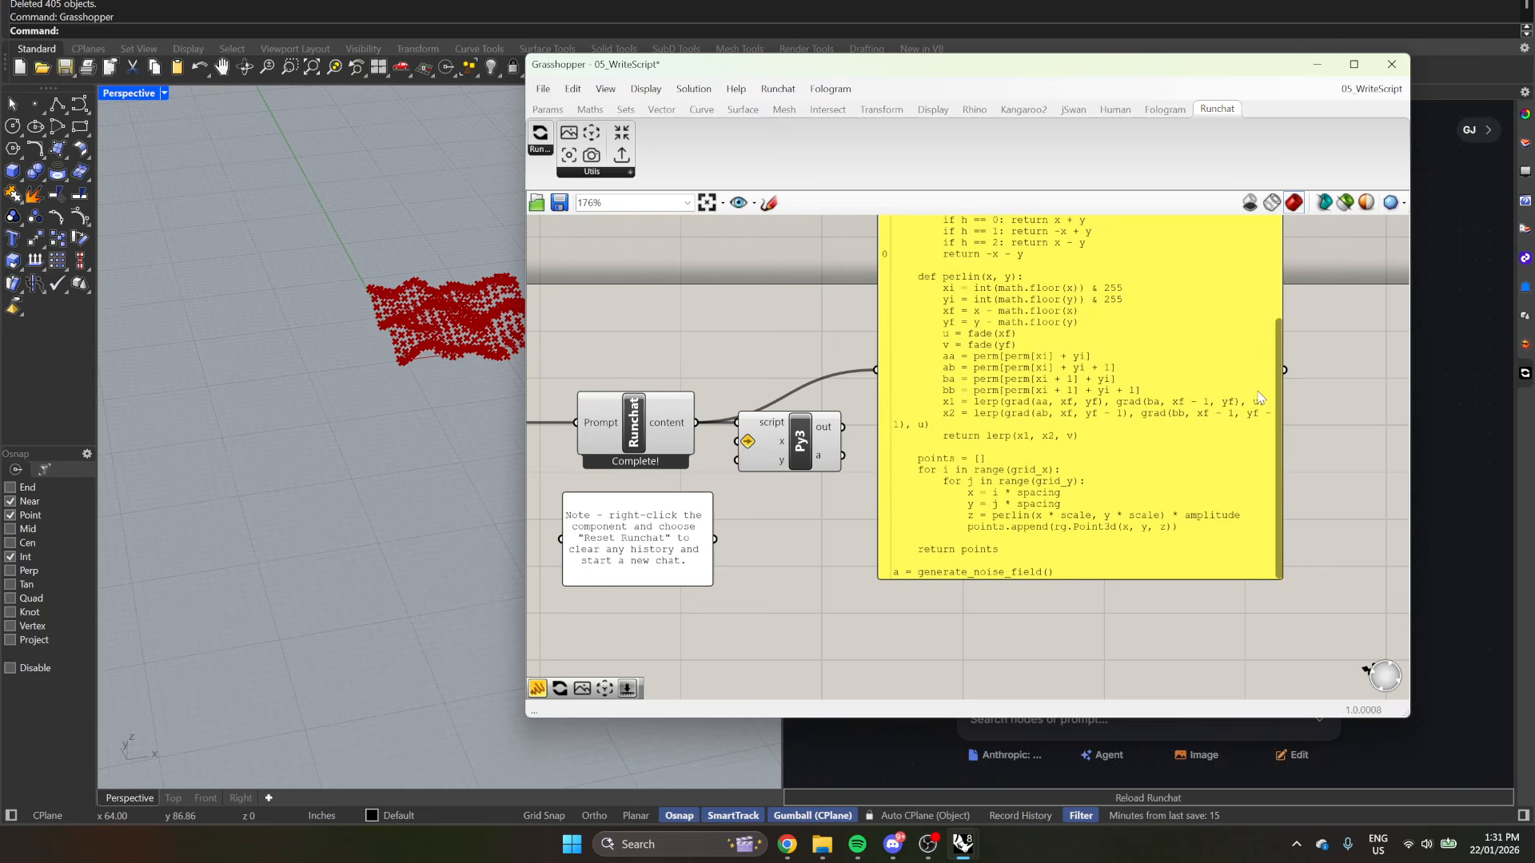
left_click_drag(1279, 385, 1282, 331)
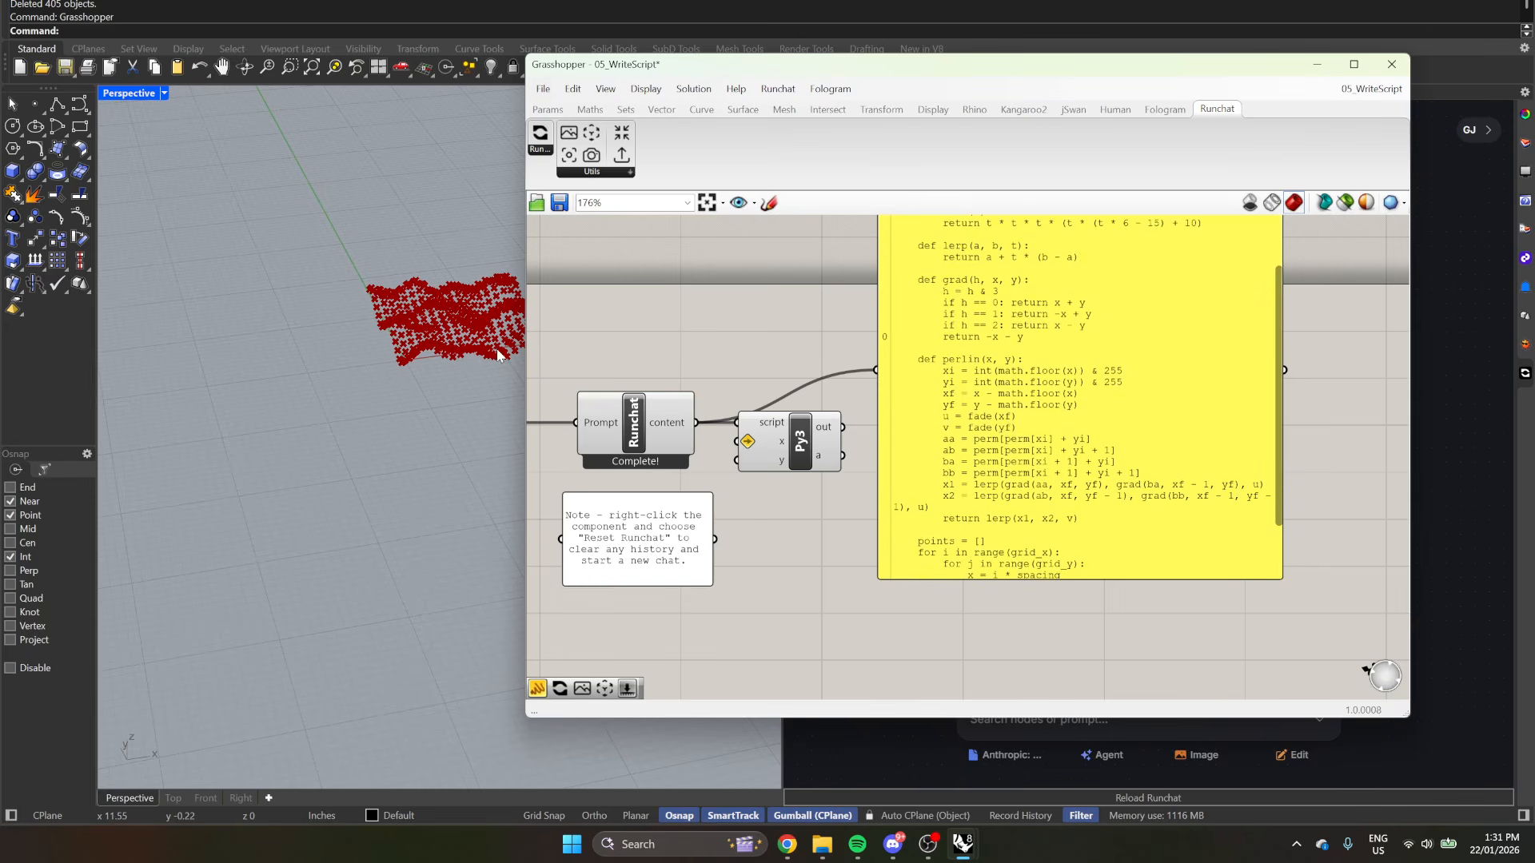
- Narrow the Grasshopper window to uncover the Perspective viewport and inspect the generated noise field points and the Runchat content output
left_click_drag(525, 310, 843, 315)
scroll(468, 339, "up", 5)
right_click_drag(466, 339, 598, 433)
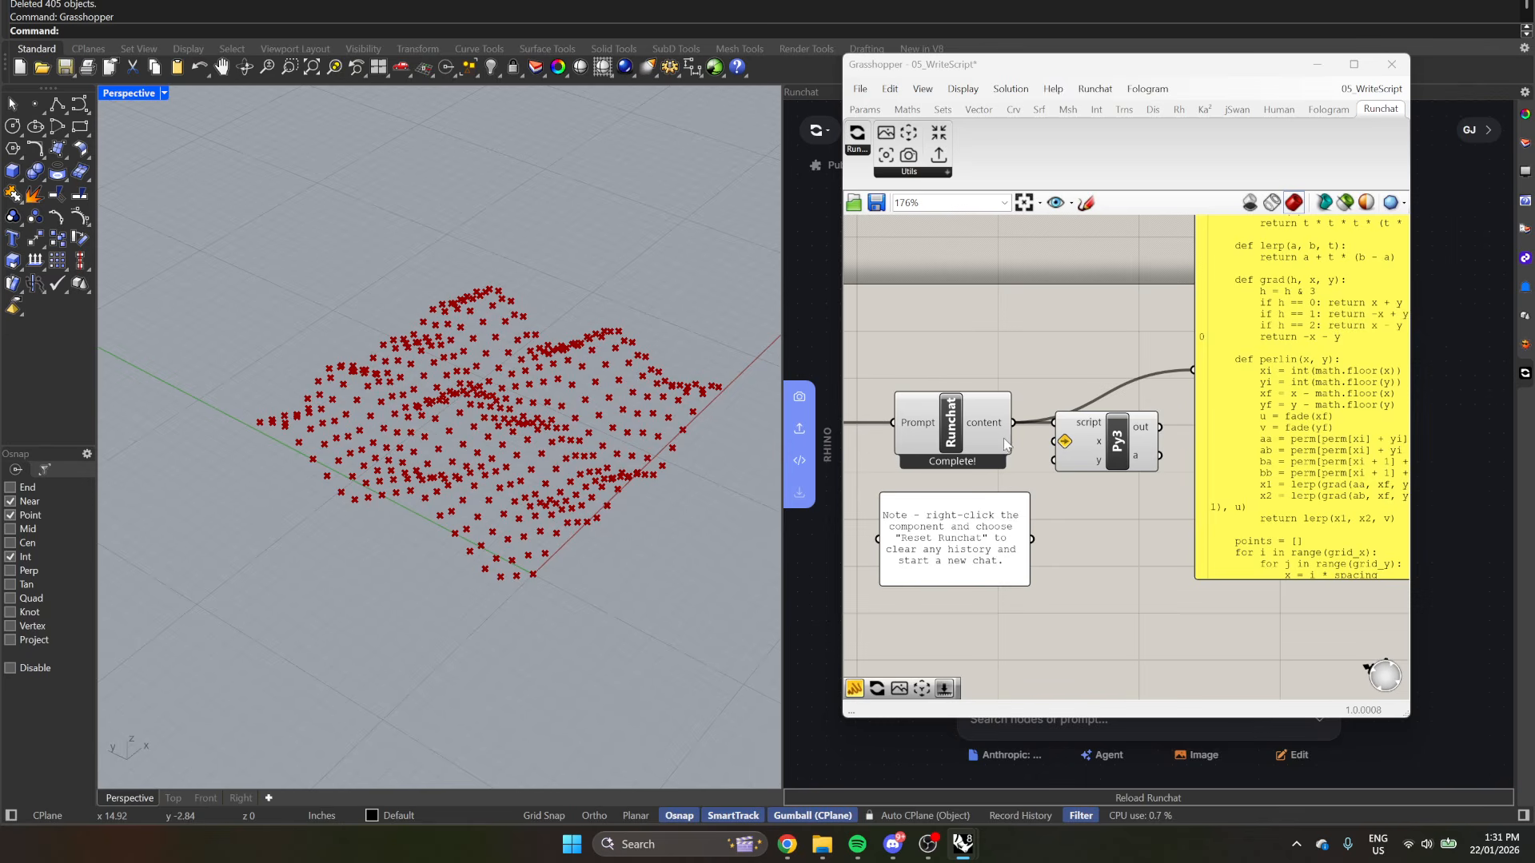
mouse_move(975, 415)
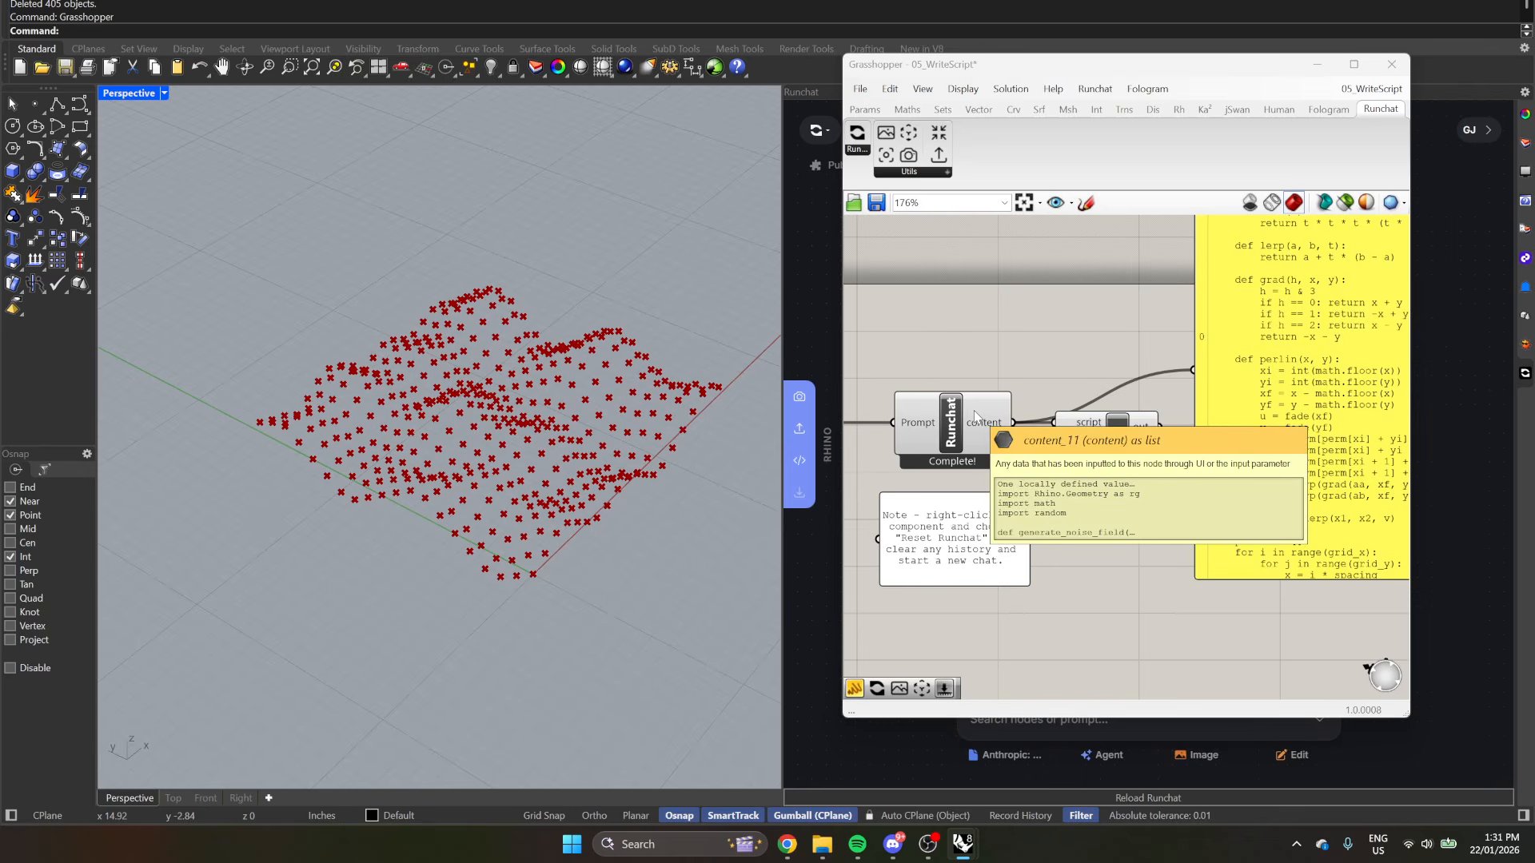